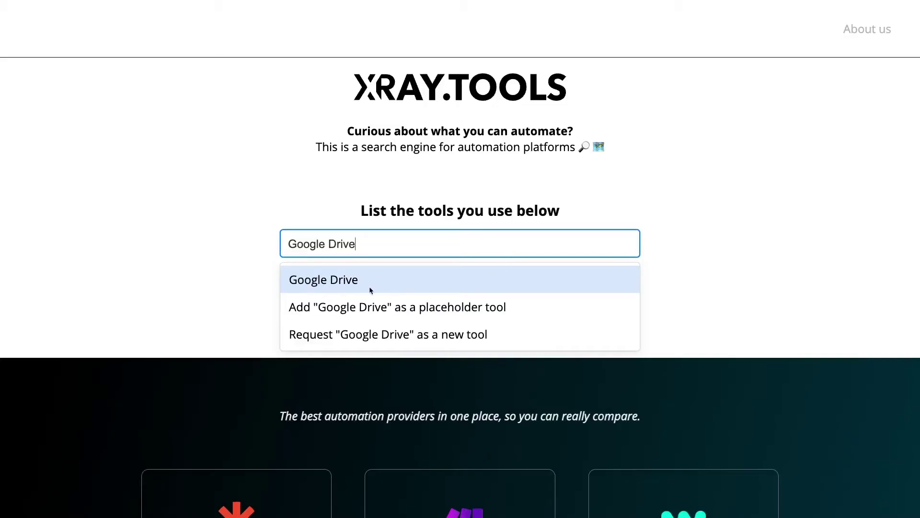
# Look up Google Drive in XRay.Tools and view its automation abilities.
pyautogui.click(370, 289)
pyautogui.scroll(-1, 686, 285)
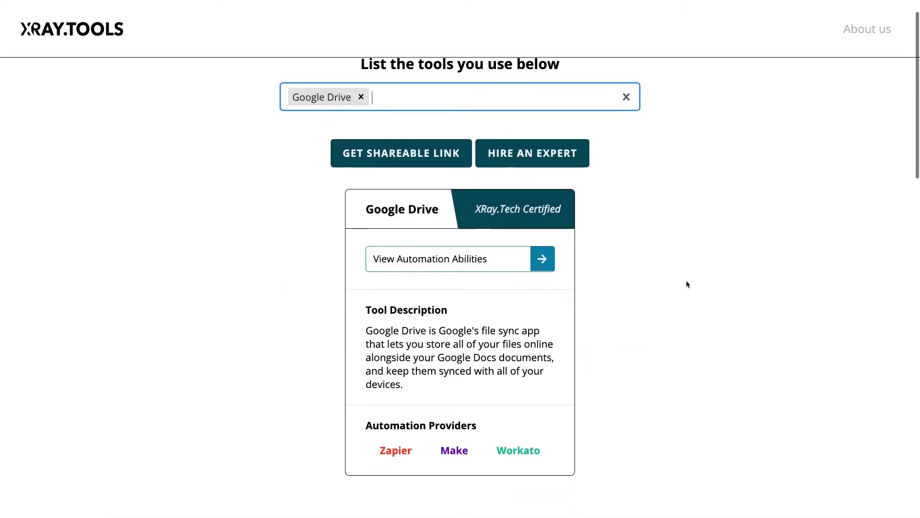
pyautogui.click(540, 263)
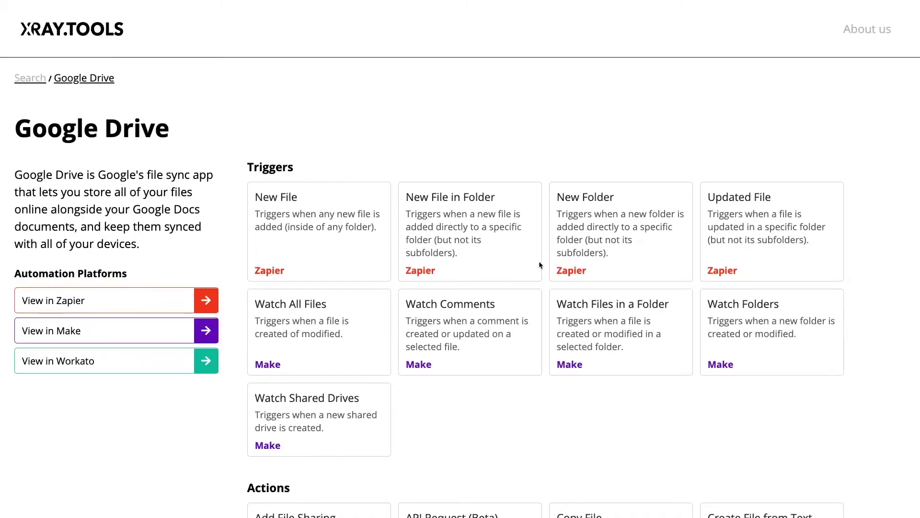
# Browse Google Drive's triggers, actions and searches, including API Request (Beta).
pyautogui.scroll(-3, 627, 324)
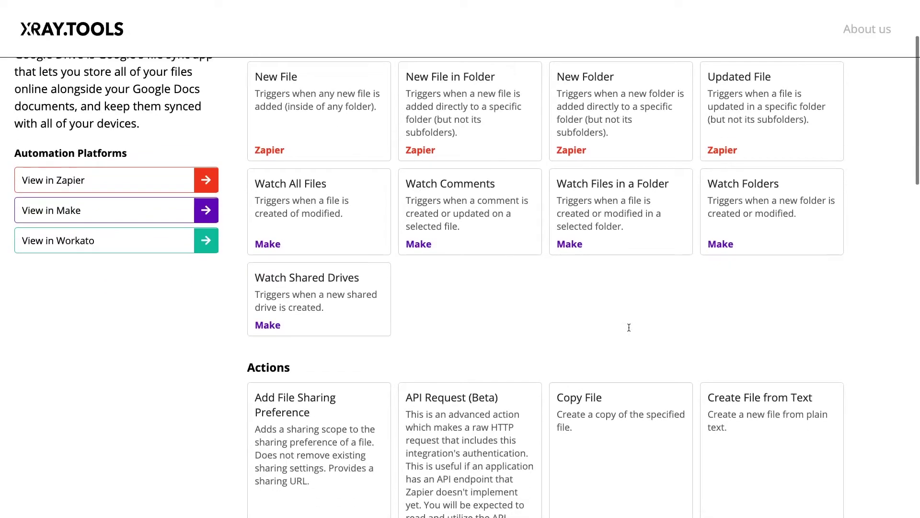
pyautogui.scroll(-8, 630, 330)
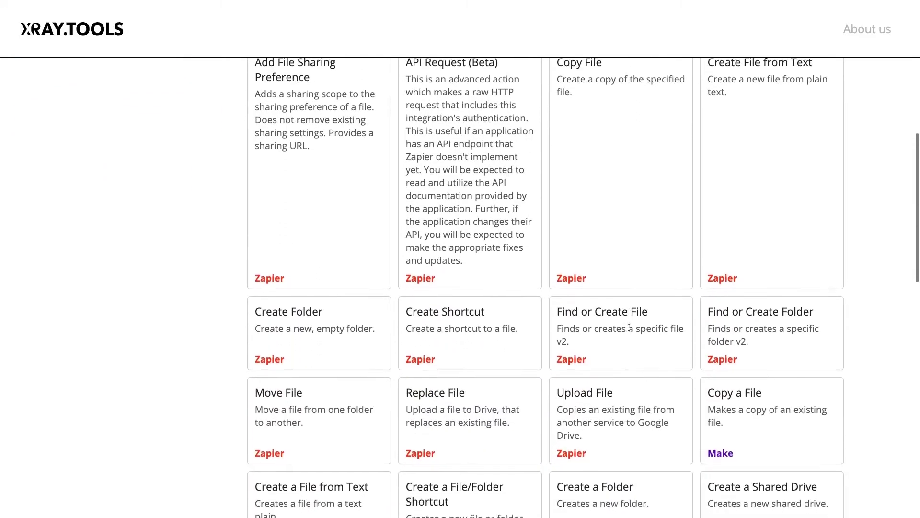
pyautogui.scroll(-10, 629, 327)
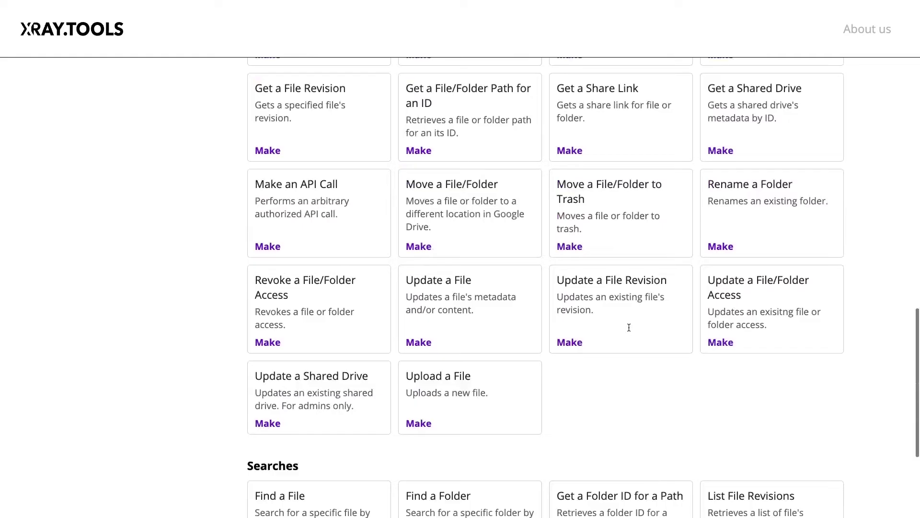
pyautogui.scroll(-2, 629, 329)
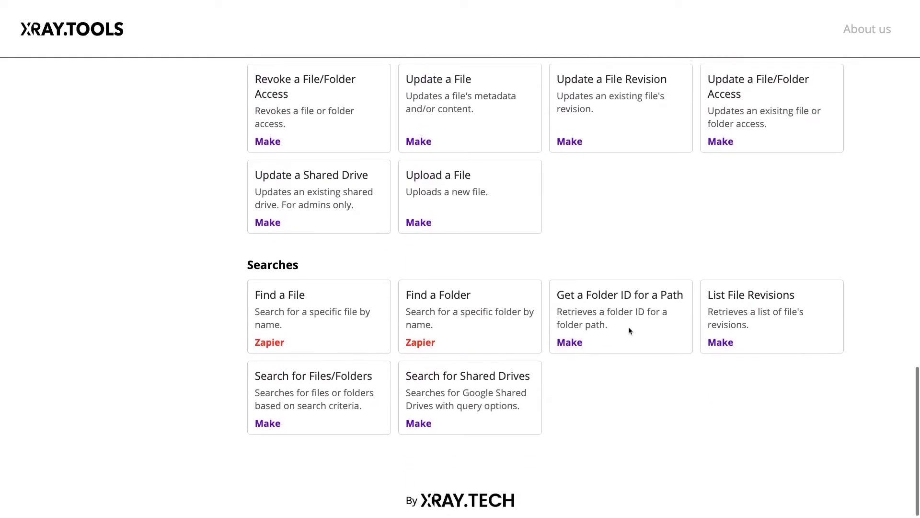
pyautogui.scroll(5, 629, 329)
pyautogui.scroll(14, 629, 331)
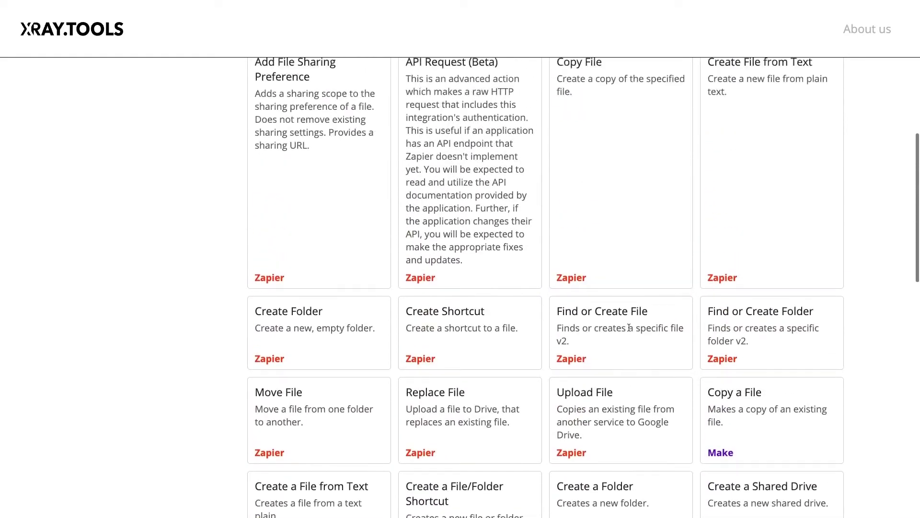
pyautogui.scroll(5, 630, 331)
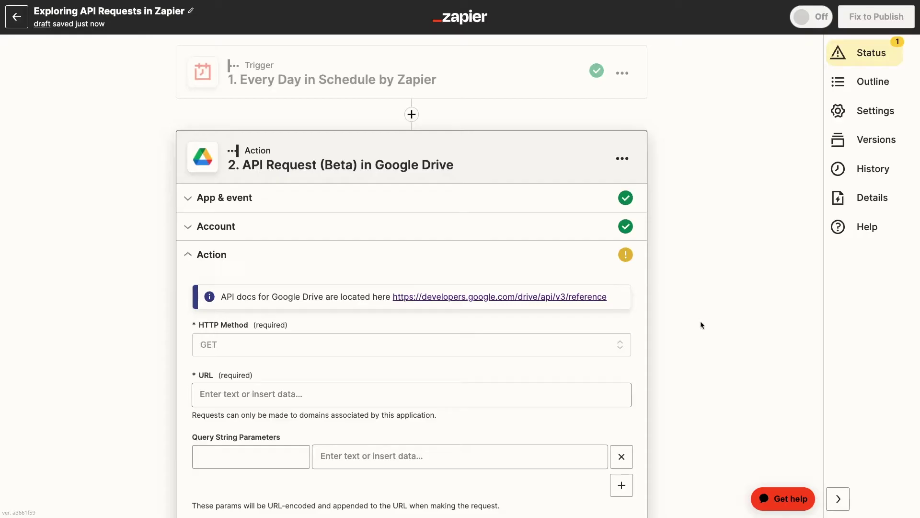
# Review the Google Drive API Request (Beta) form's URL, headers and Body fields.
pyautogui.scroll(-3, 700, 321)
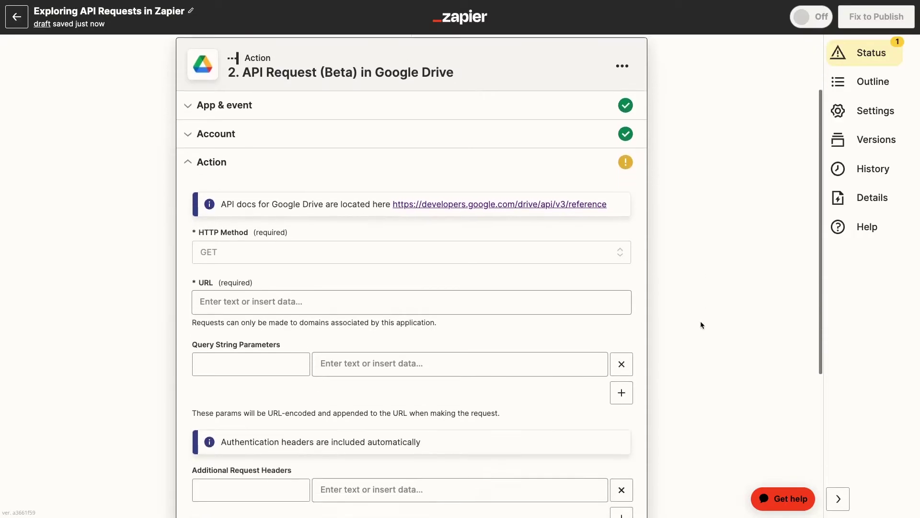
pyautogui.scroll(-3, 700, 321)
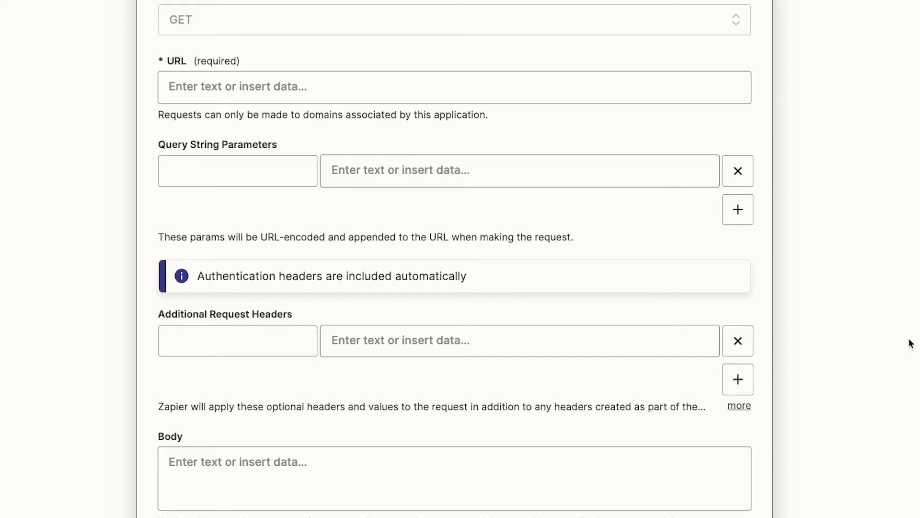
pyautogui.scroll(-2, 911, 344)
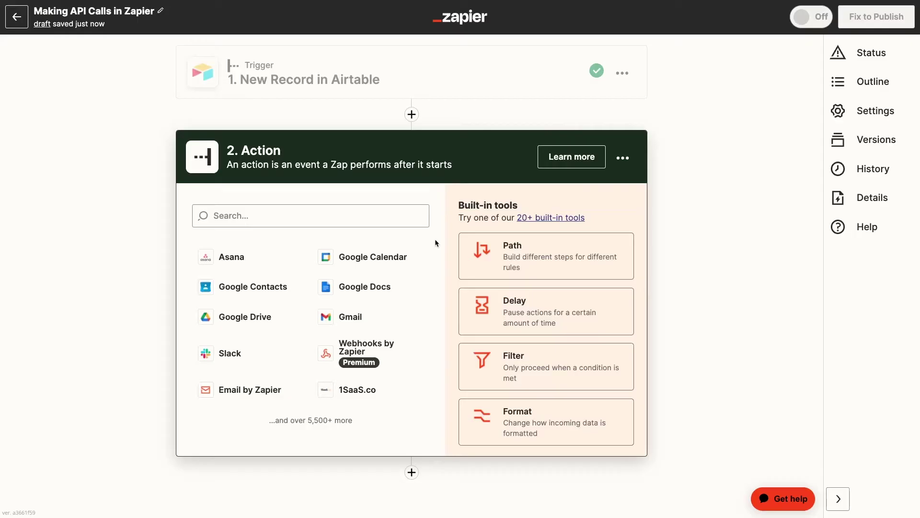
pyautogui.click(387, 217)
pyautogui.write('ha')
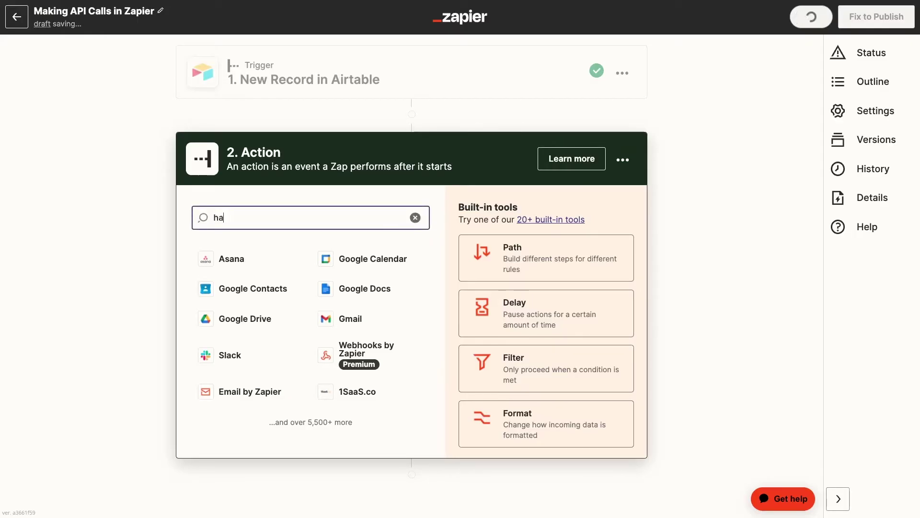
pyautogui.write('rvest')
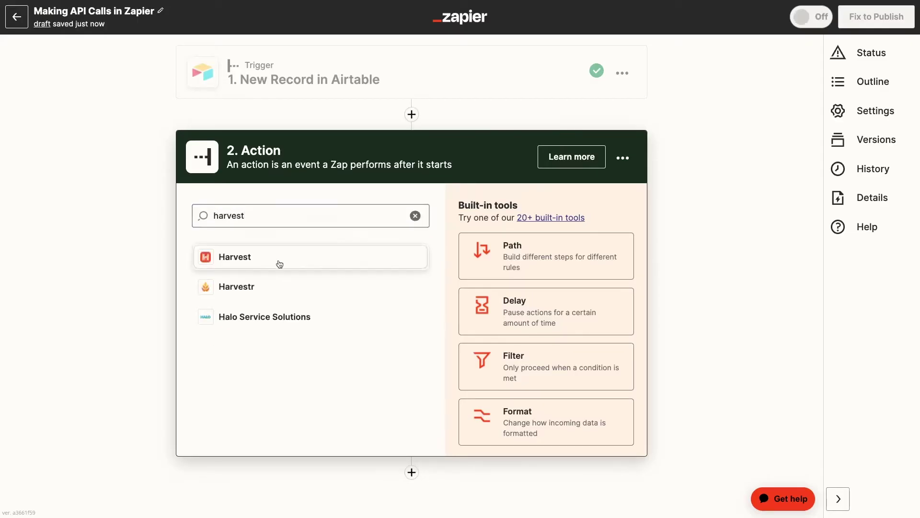
pyautogui.click(278, 260)
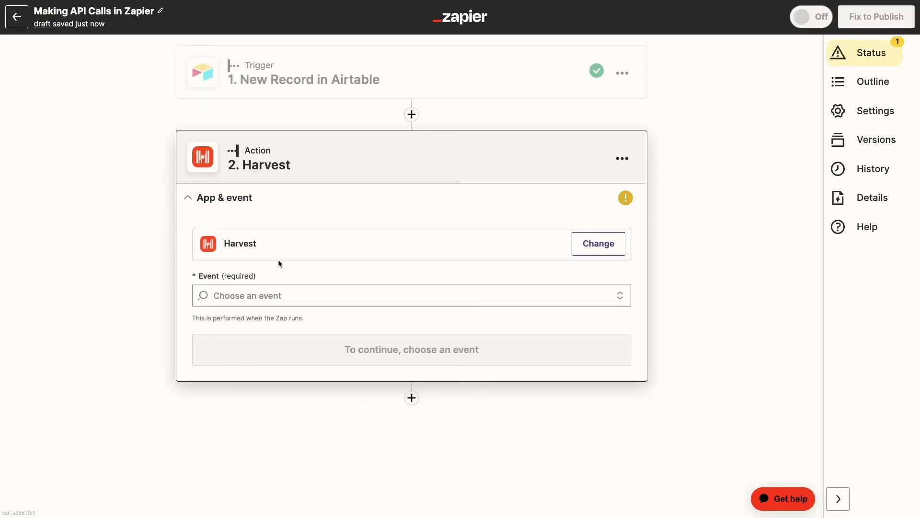
pyautogui.click(467, 294)
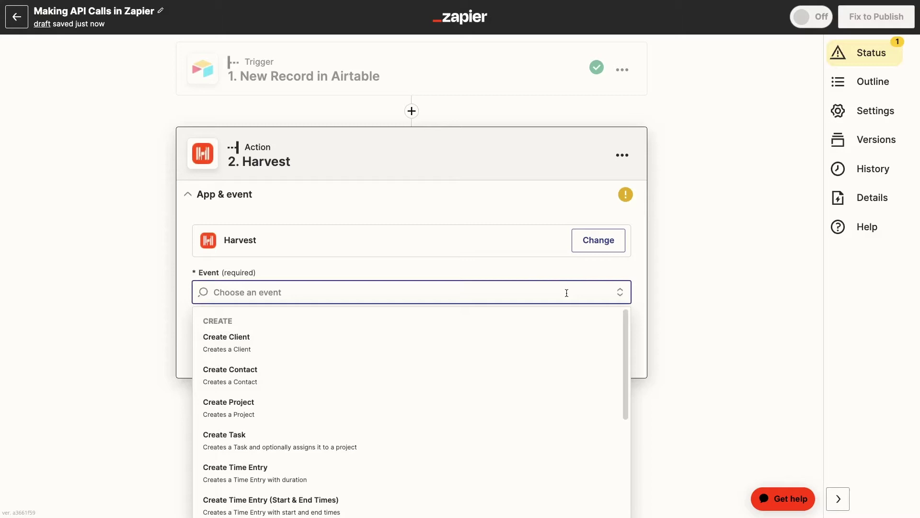
pyautogui.click(458, 420)
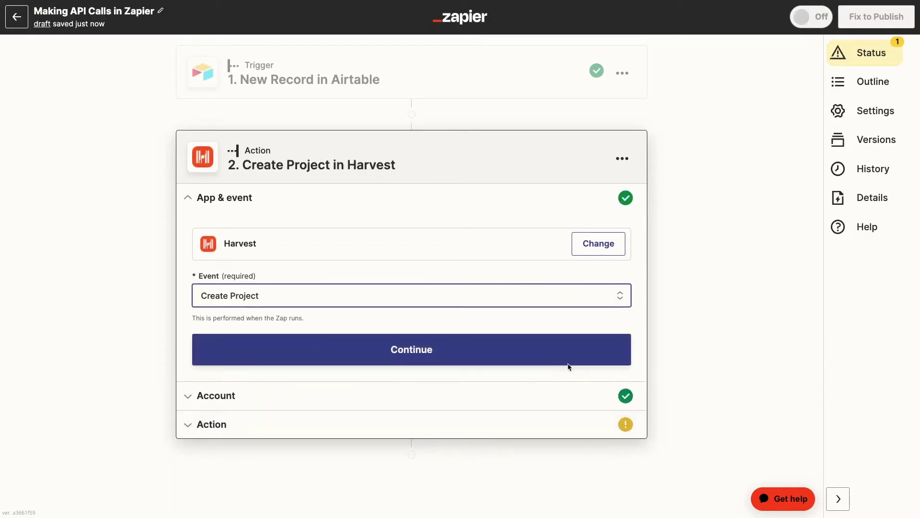
pyautogui.click(224, 355)
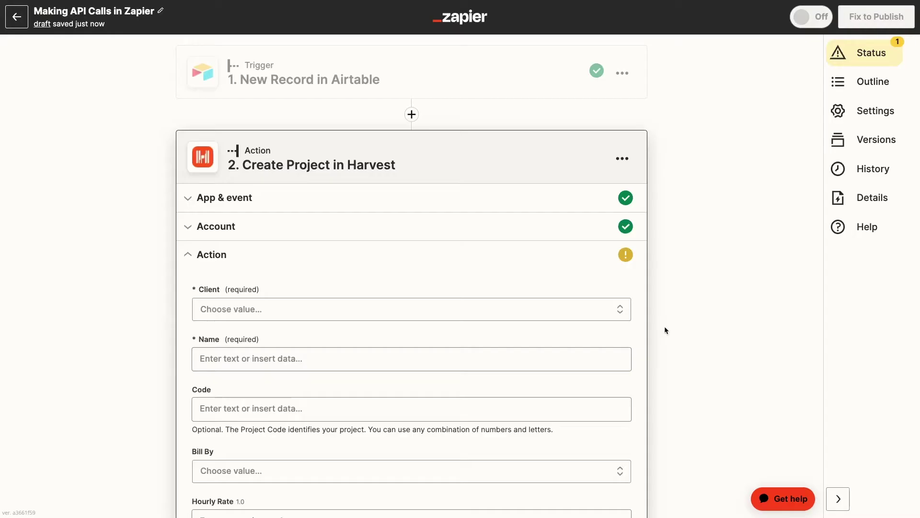
pyautogui.scroll(-2, 665, 327)
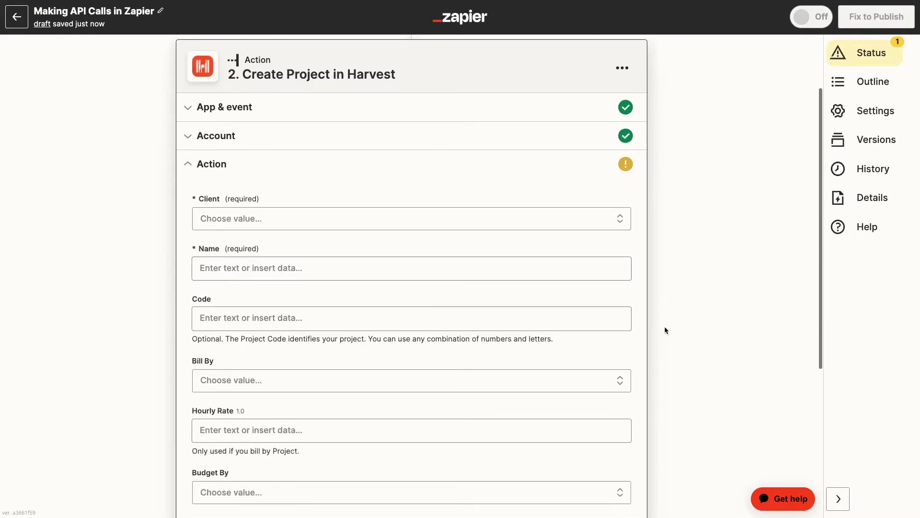
pyautogui.scroll(-4, 665, 327)
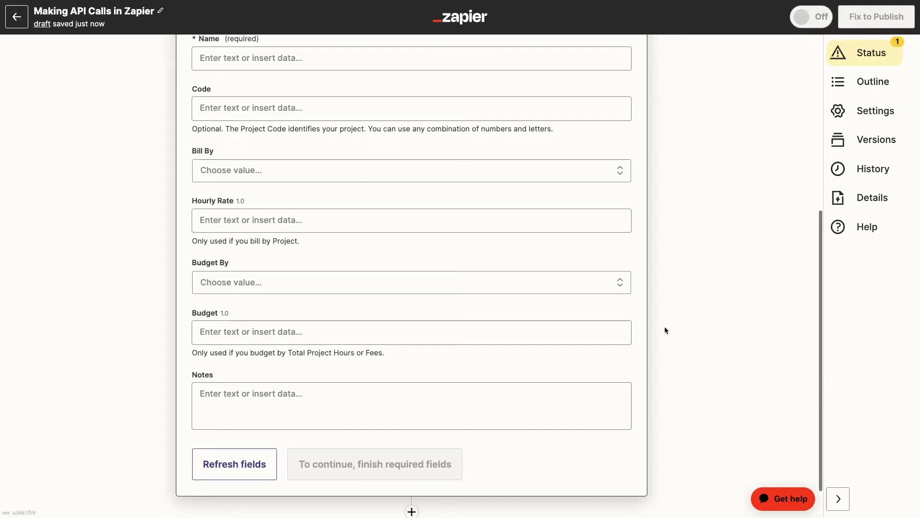
pyautogui.scroll(3, 665, 330)
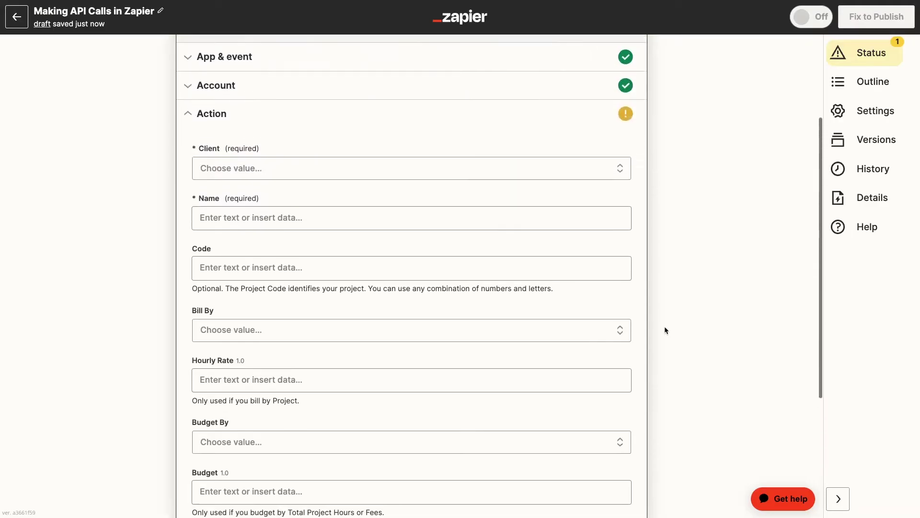
pyautogui.scroll(3, 665, 330)
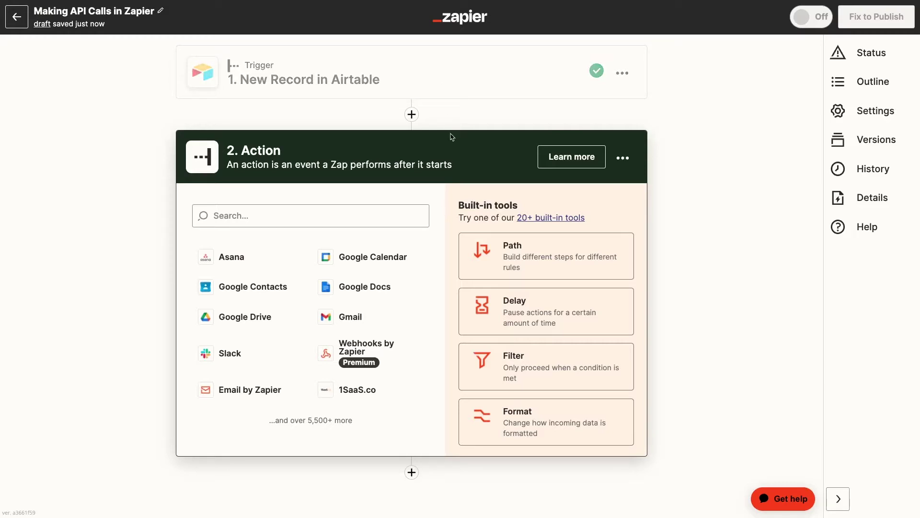
# Choose Webhooks by Zapier as the action app and list its request events.
pyautogui.click(395, 216)
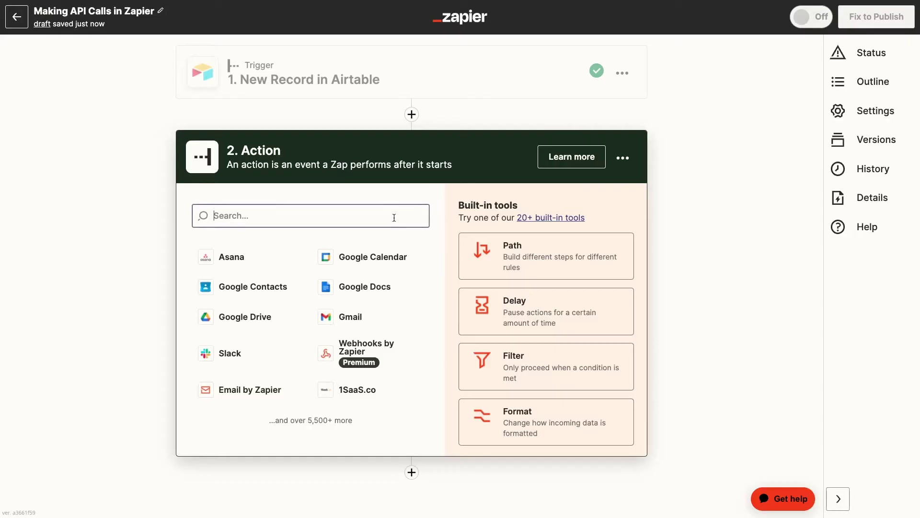
pyautogui.write('webhooks')
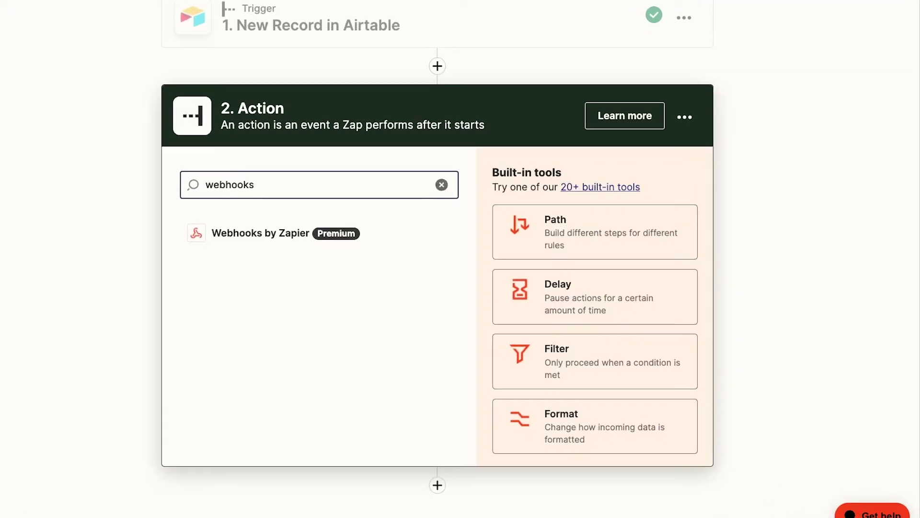
pyautogui.click(283, 230)
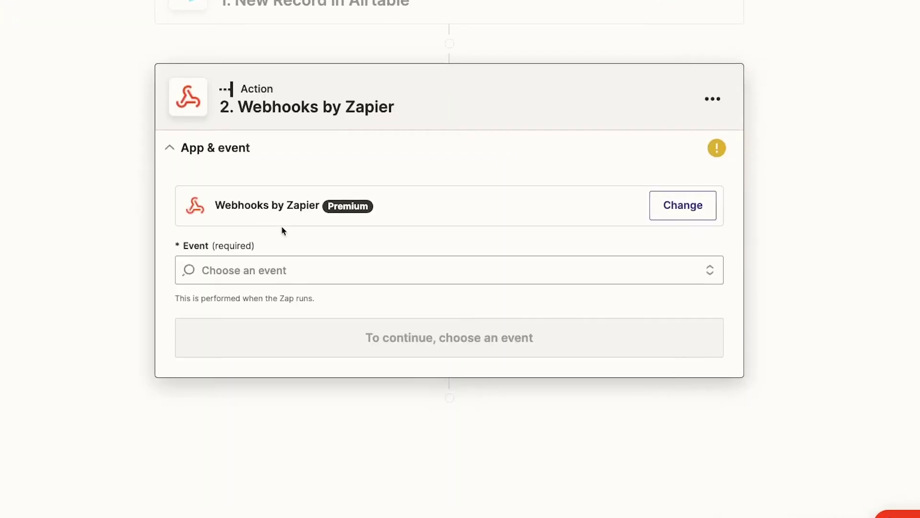
pyautogui.click(462, 267)
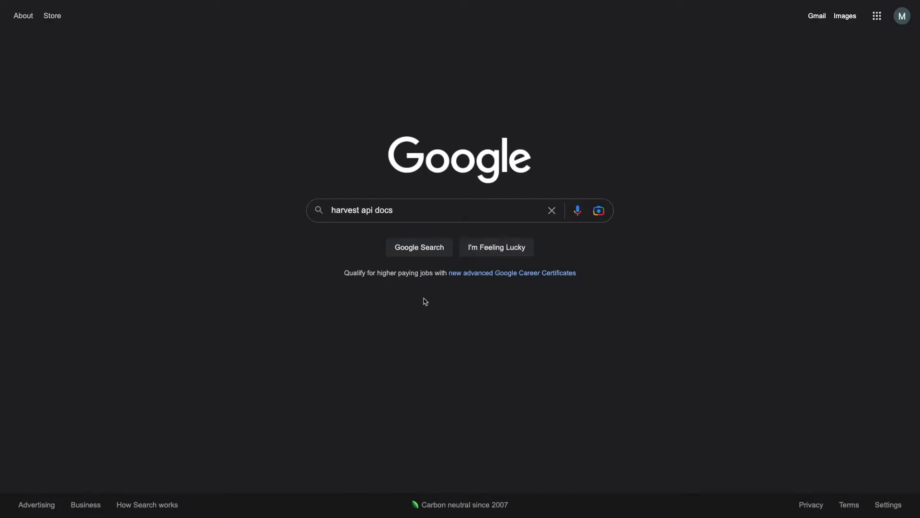
# Search Google for 'harvest api docs' and open the Harvest API V2 Documentation result.
pyautogui.click(416, 247)
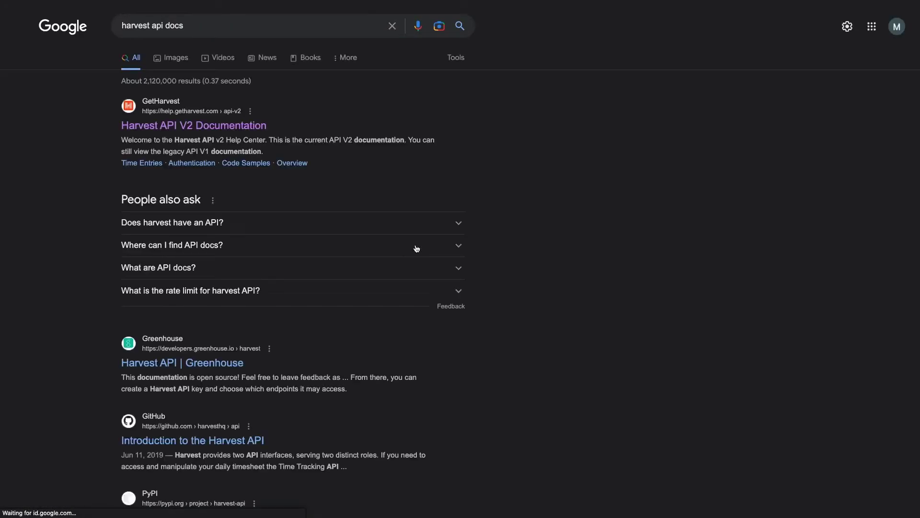
pyautogui.click(244, 130)
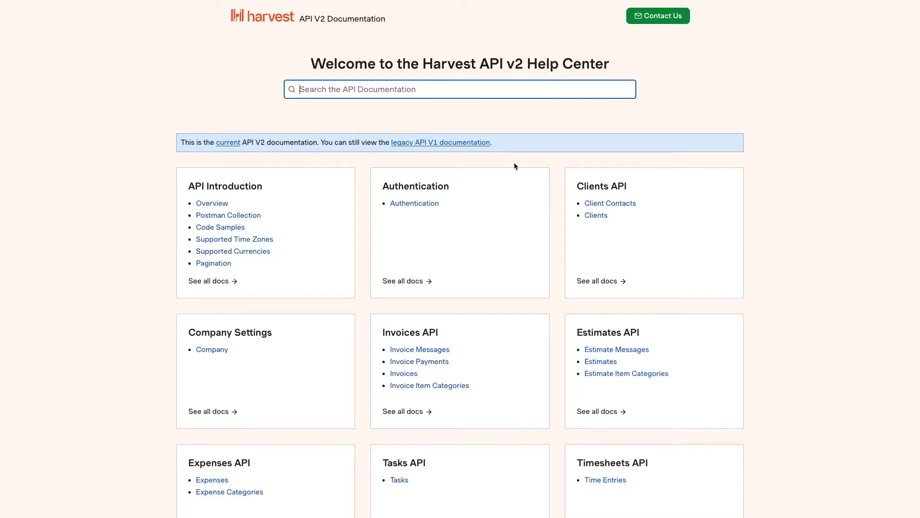
# Open the Projects API docs and find the Create a project endpoint's parameters.
pyautogui.scroll(-6, 515, 166)
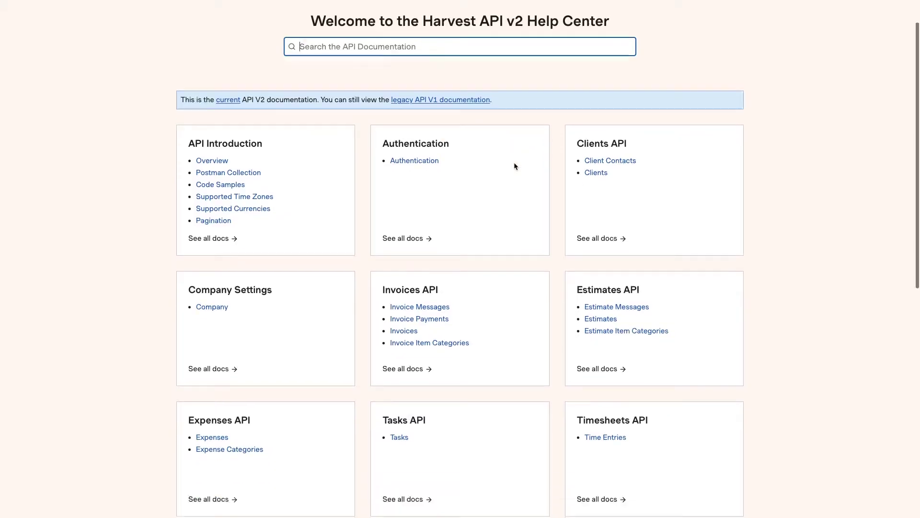
pyautogui.scroll(-1, 514, 166)
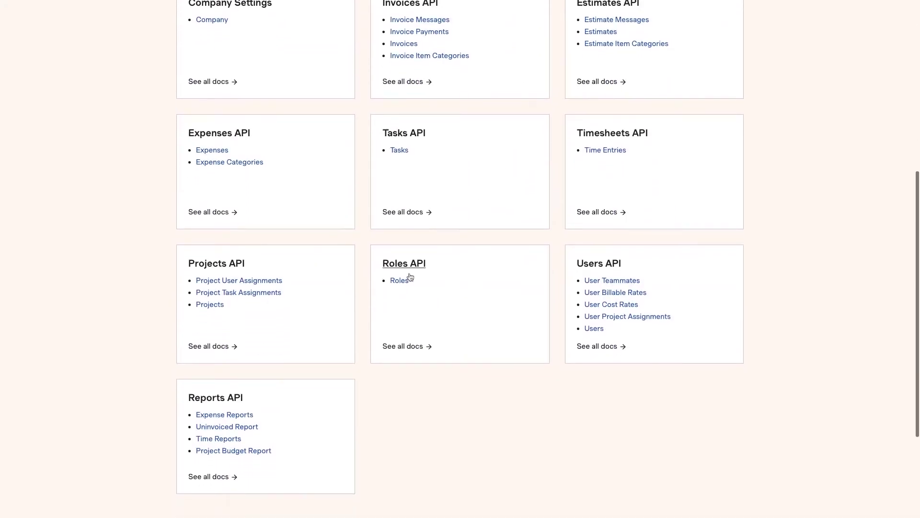
pyautogui.click(212, 307)
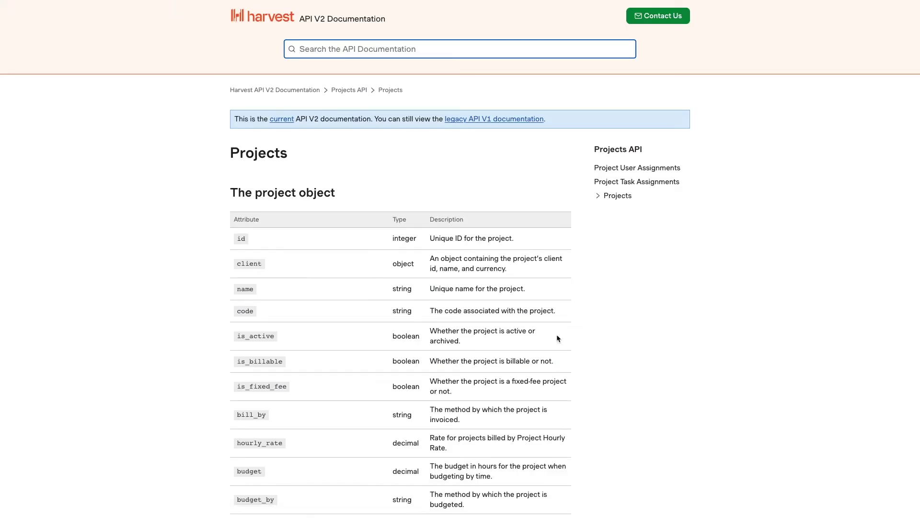
pyautogui.scroll(-1, 592, 350)
pyautogui.scroll(-7, 592, 350)
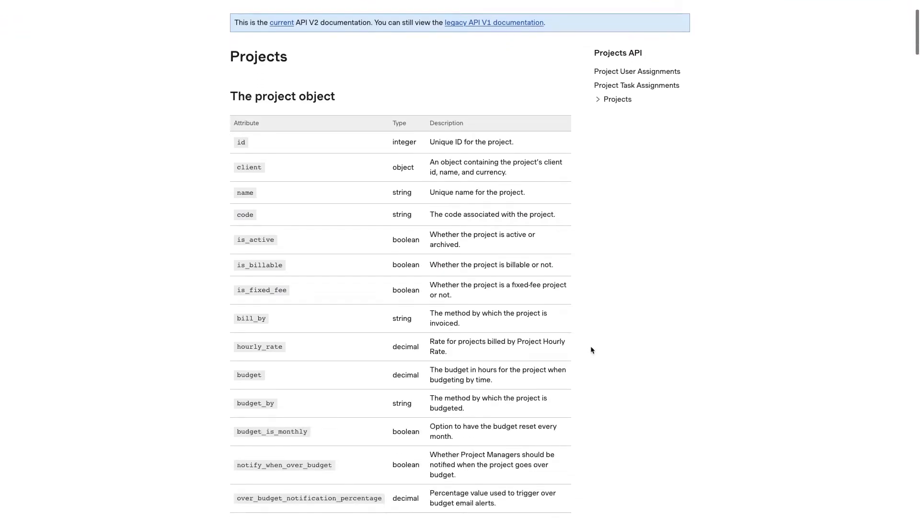
pyautogui.scroll(-14, 591, 349)
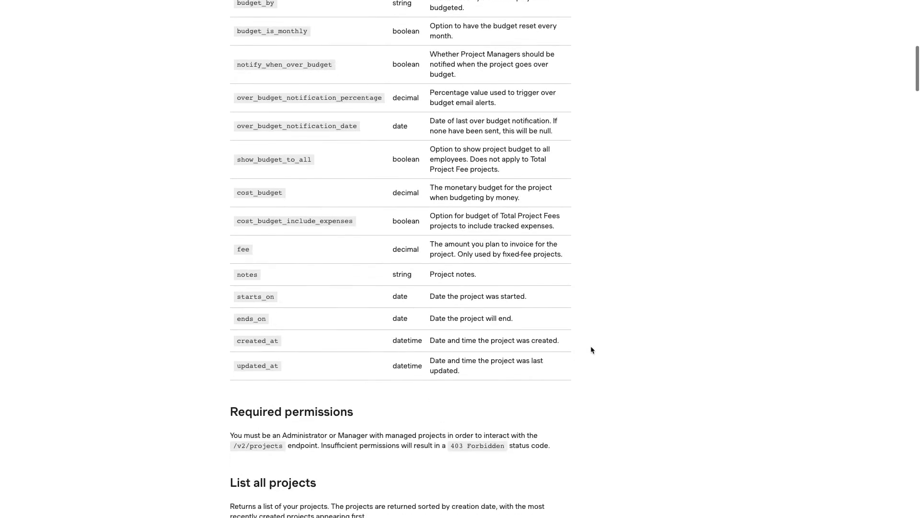
pyautogui.scroll(-20, 592, 350)
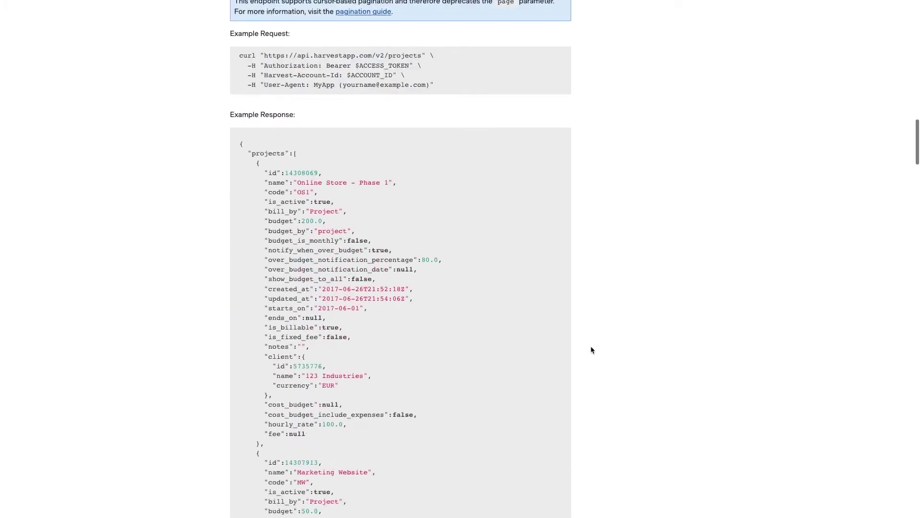
pyautogui.scroll(-8, 592, 350)
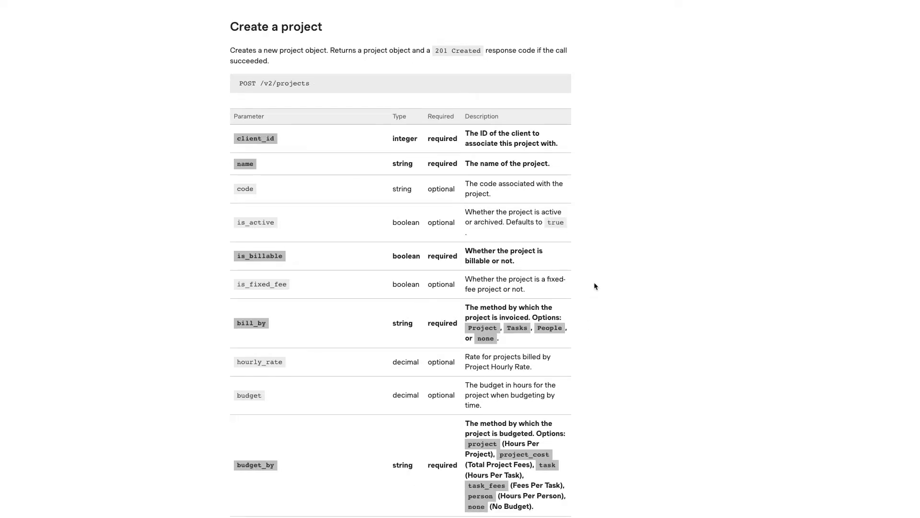
pyautogui.scroll(-1, 594, 286)
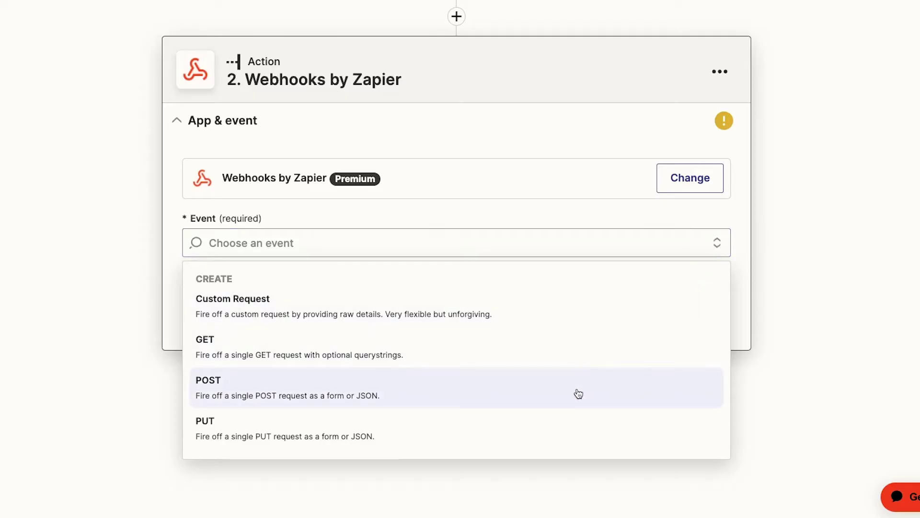
# Set the webhook event to POST and begin filling in the request URL.
pyautogui.click(578, 391)
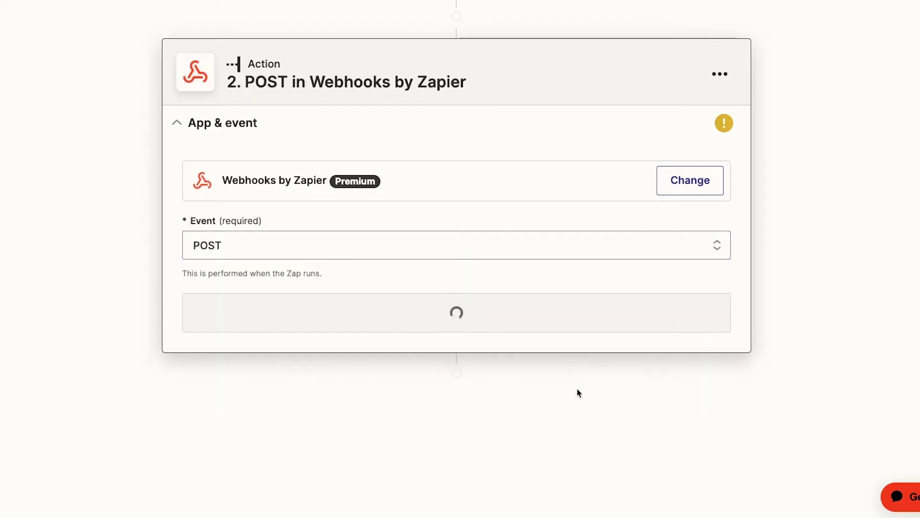
pyautogui.click(556, 325)
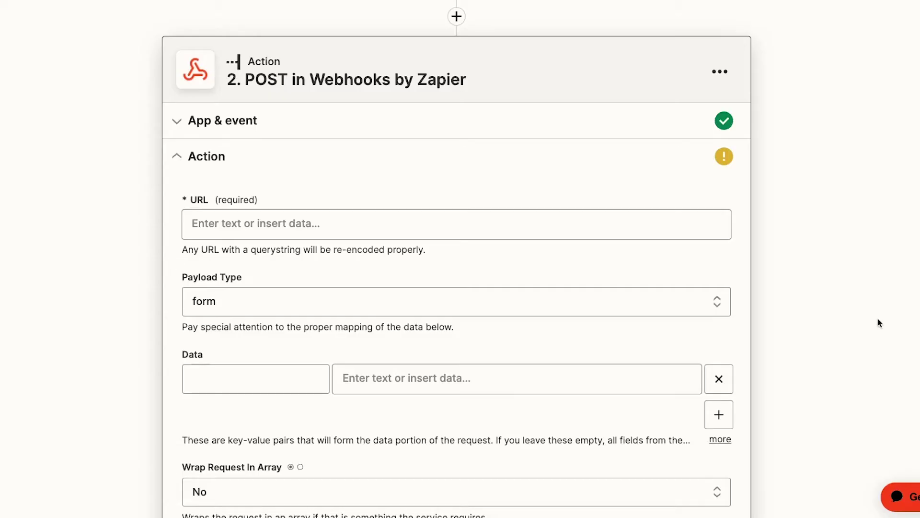
pyautogui.click(248, 228)
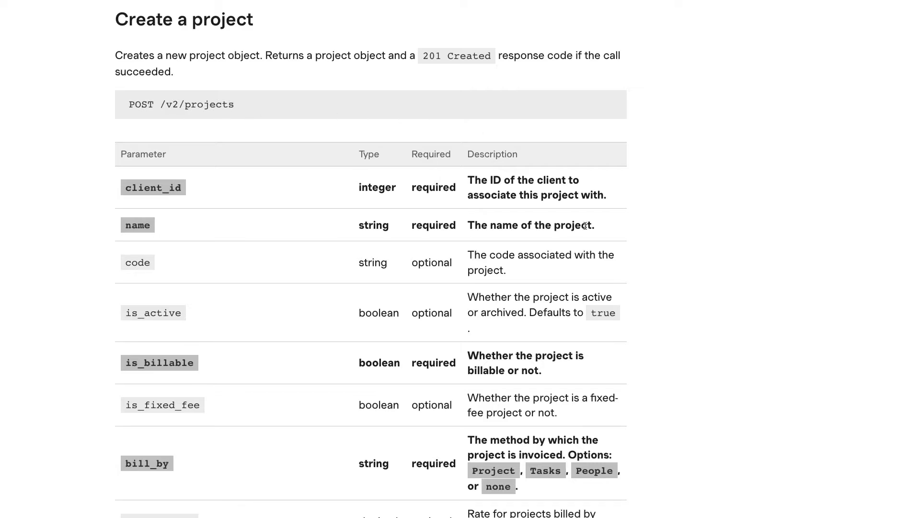
pyautogui.scroll(-6, 585, 225)
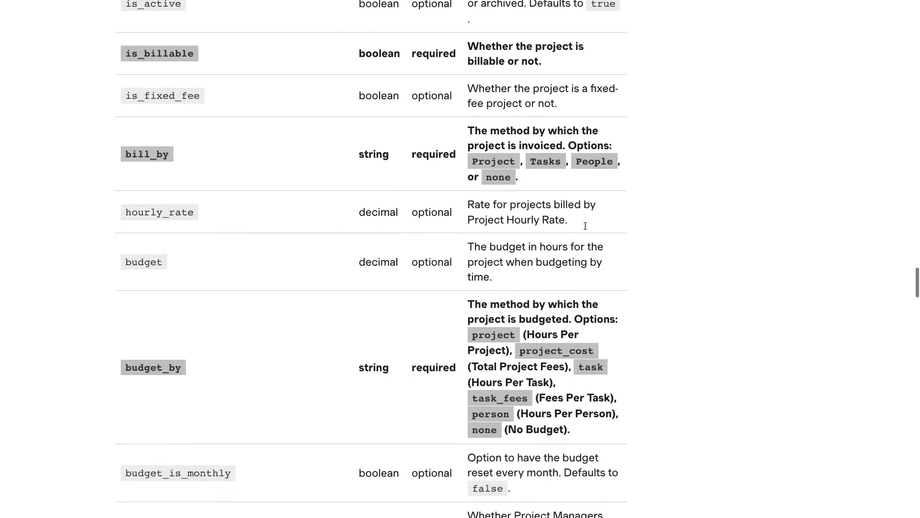
pyautogui.scroll(-16, 585, 226)
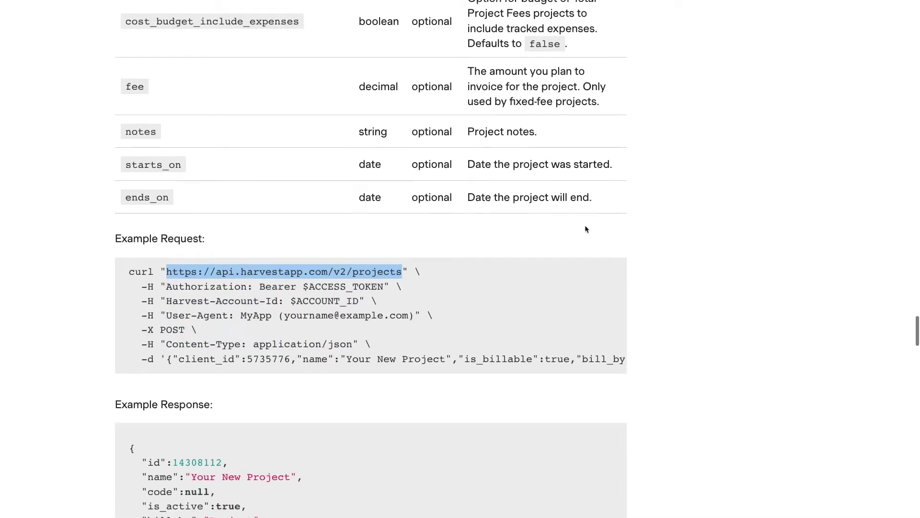
pyautogui.scroll(-1, 585, 226)
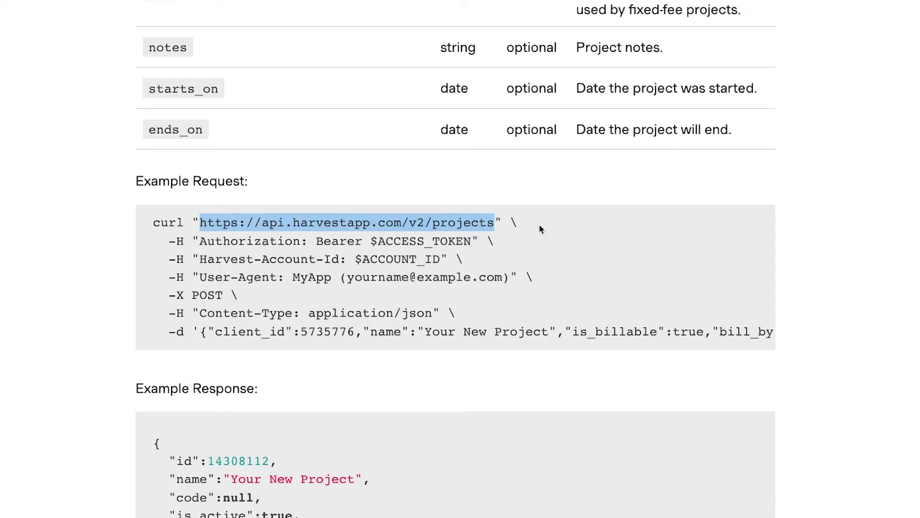
pyautogui.hotkey('alt', 'Tab')
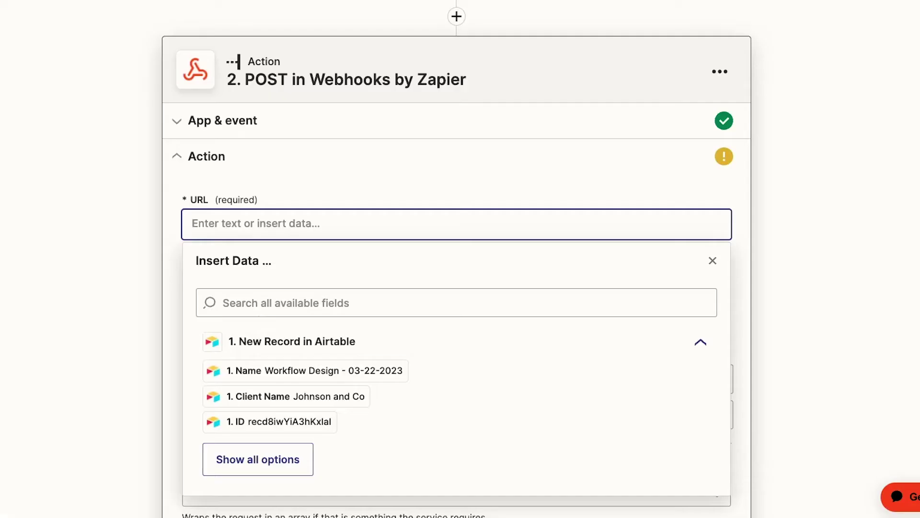
pyautogui.write('https://api.harvestapp.com/v2/projects')
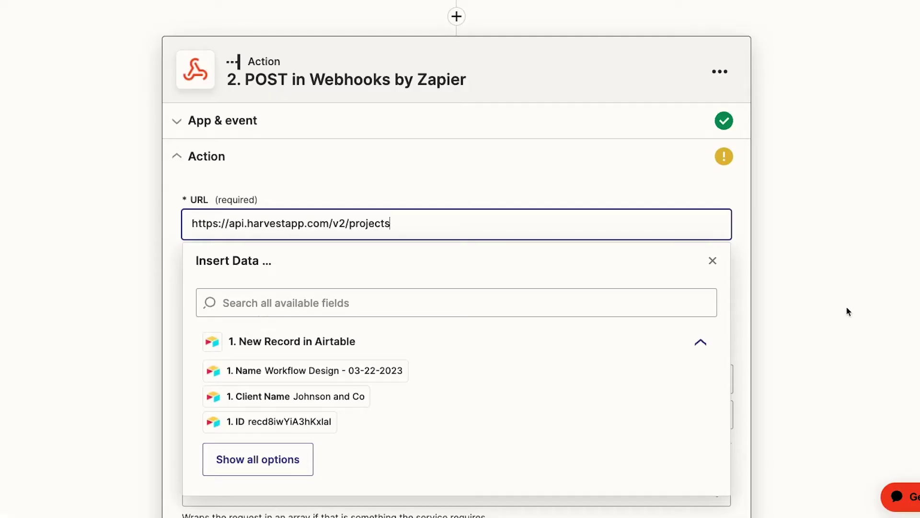
pyautogui.click(847, 309)
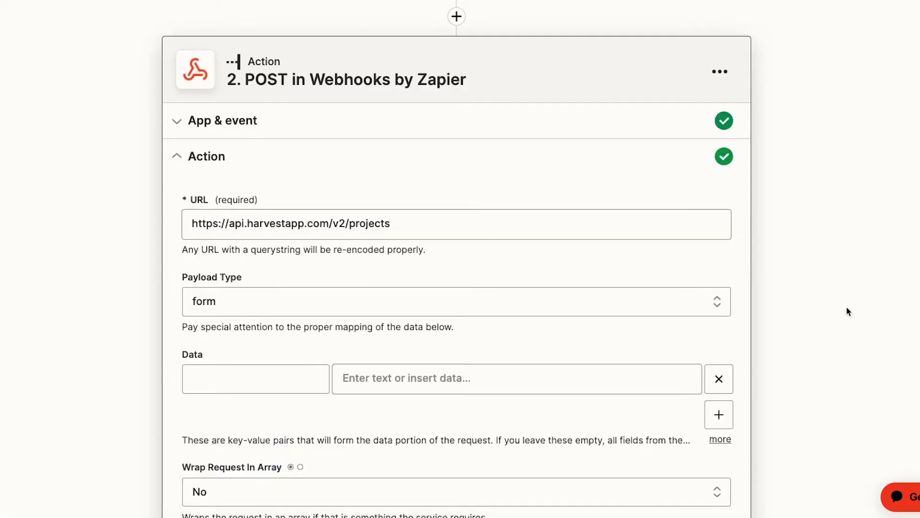
# Keep 'form' as the payload type after trying json, then move to the Data fields.
pyautogui.click(704, 306)
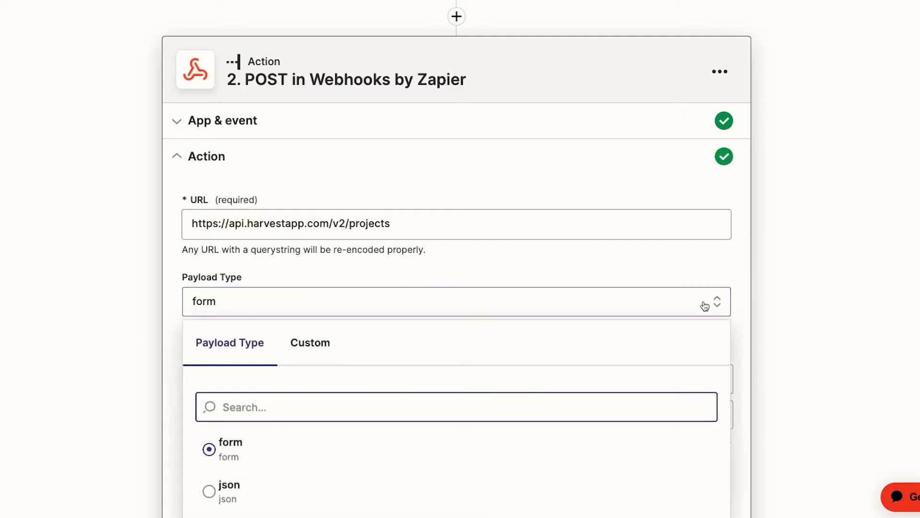
pyautogui.scroll(-2, 879, 340)
pyautogui.scroll(-1, 879, 341)
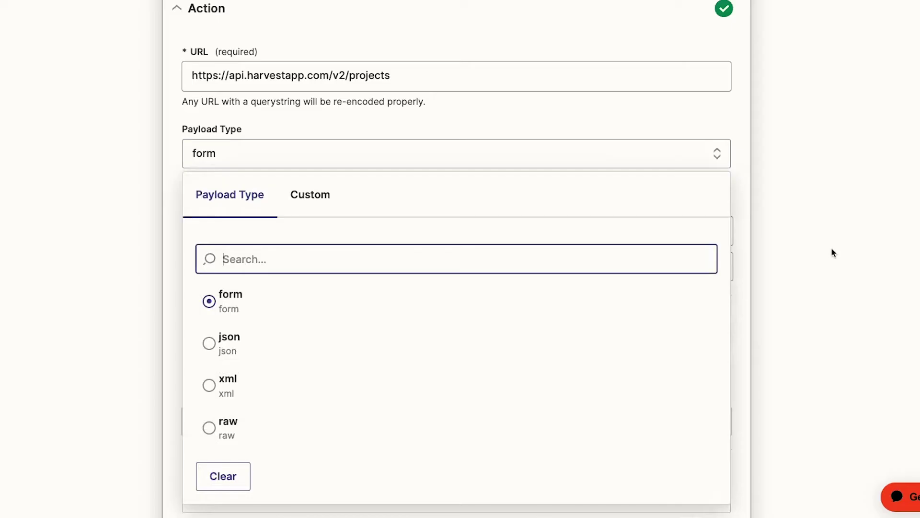
pyautogui.click(445, 343)
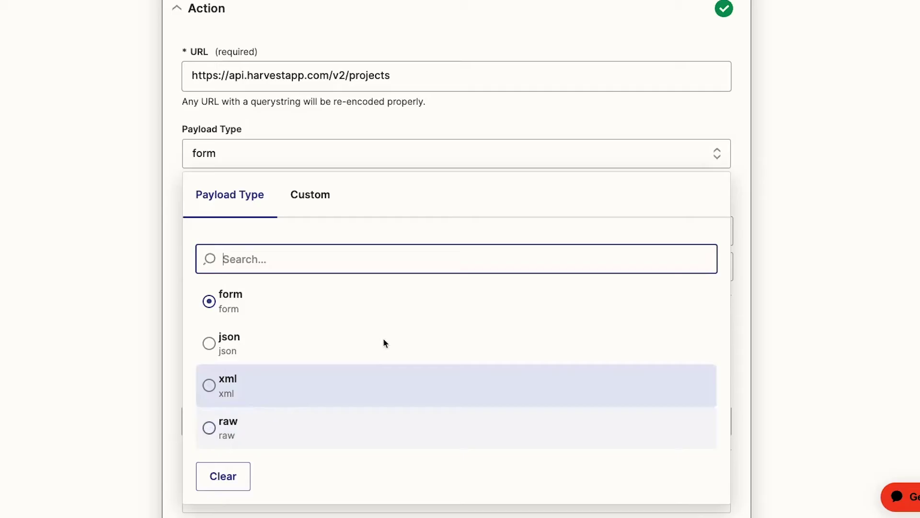
pyautogui.click(391, 306)
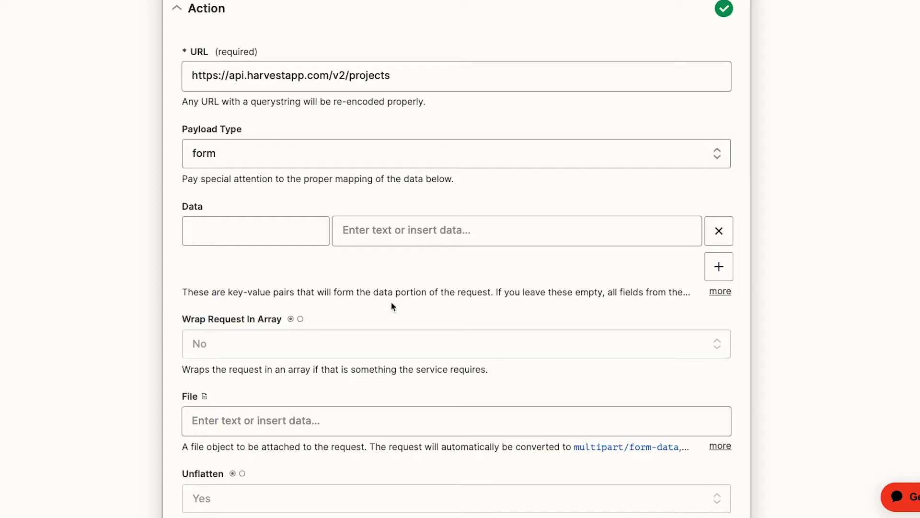
pyautogui.click(292, 238)
pyautogui.click(352, 241)
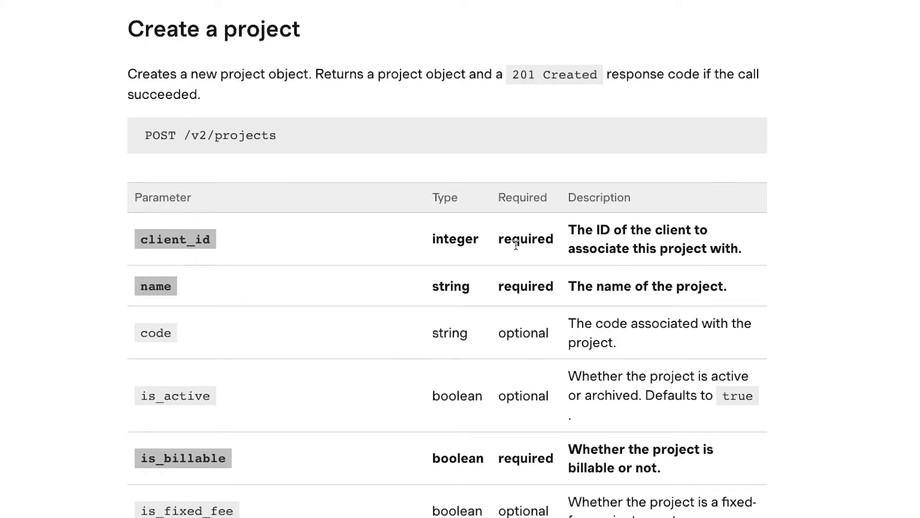
# Add five Data keys: client_id, name, is_billable, bill_by and budget_by.
pyautogui.doubleClick(539, 240)
pyautogui.click(531, 267)
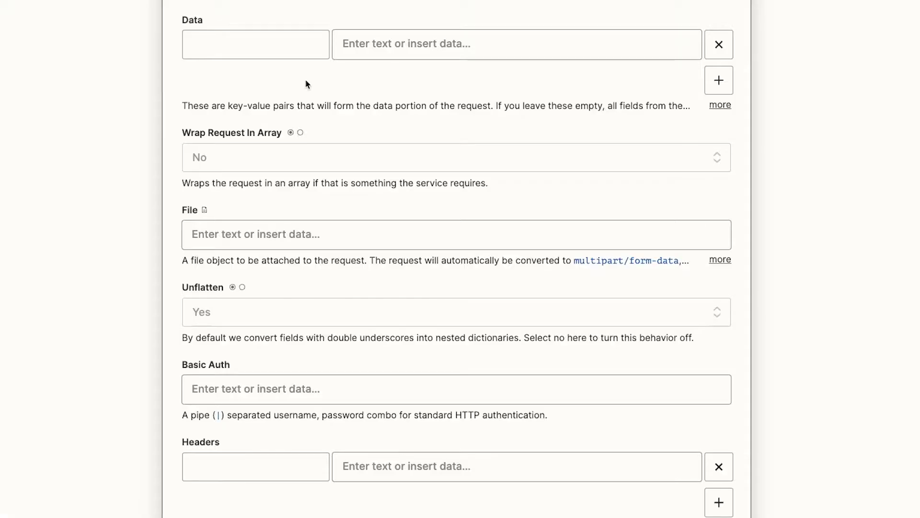
pyautogui.click(281, 53)
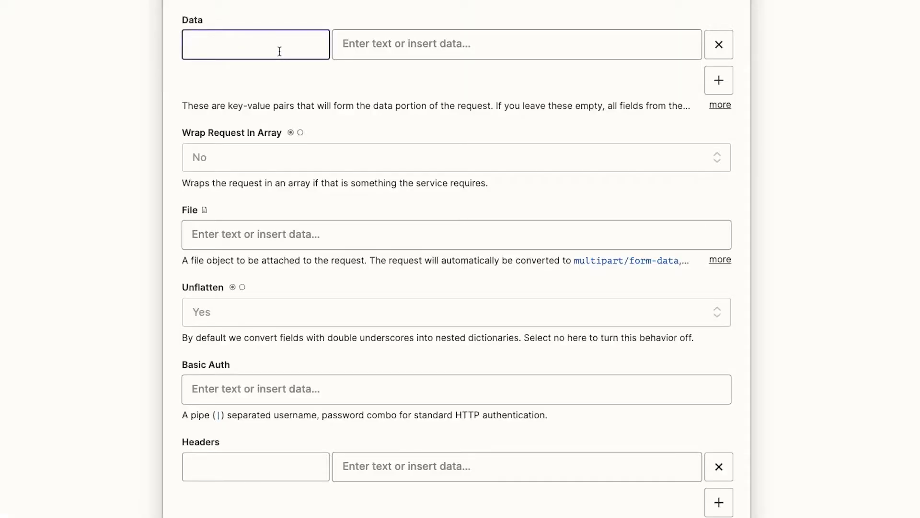
pyautogui.write('client_id')
pyautogui.click(719, 80)
pyautogui.click(295, 88)
pyautogui.write('name')
pyautogui.click(701, 127)
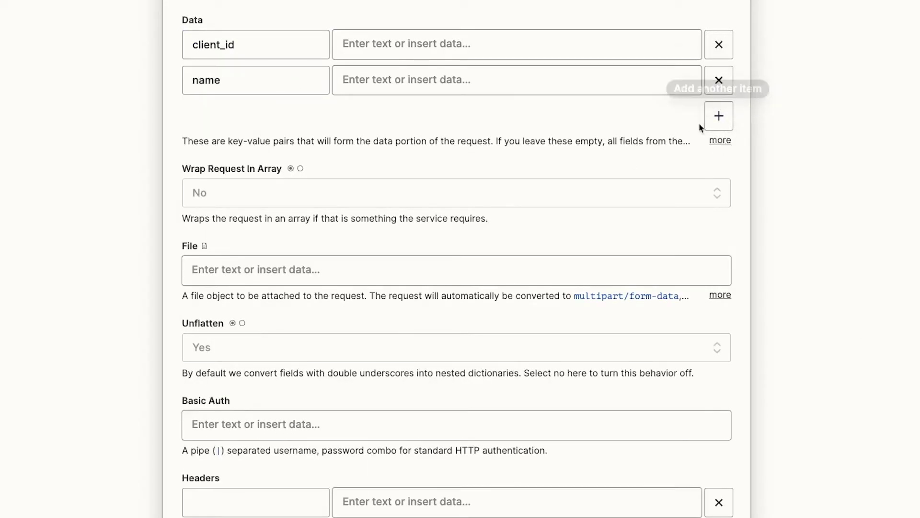
pyautogui.click(273, 126)
pyautogui.write('is_billable')
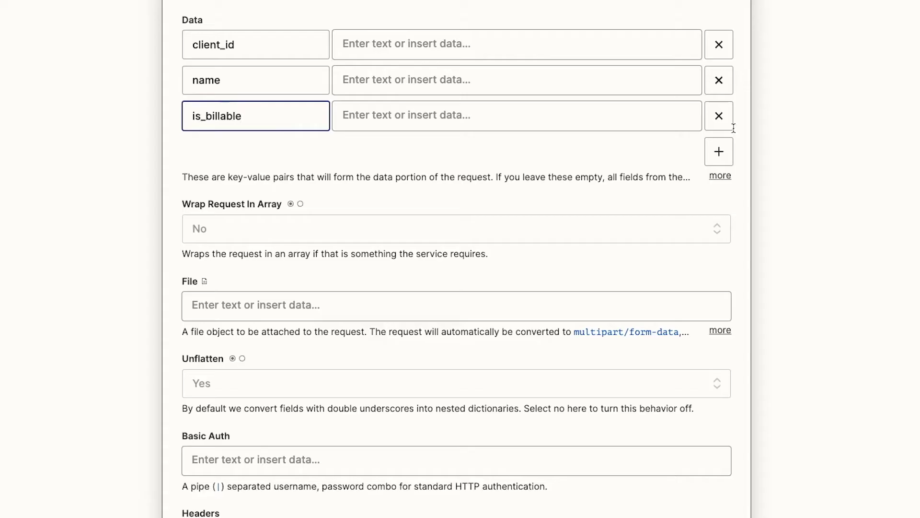
pyautogui.click(719, 152)
pyautogui.click(280, 157)
pyautogui.write('bill_by')
pyautogui.click(719, 186)
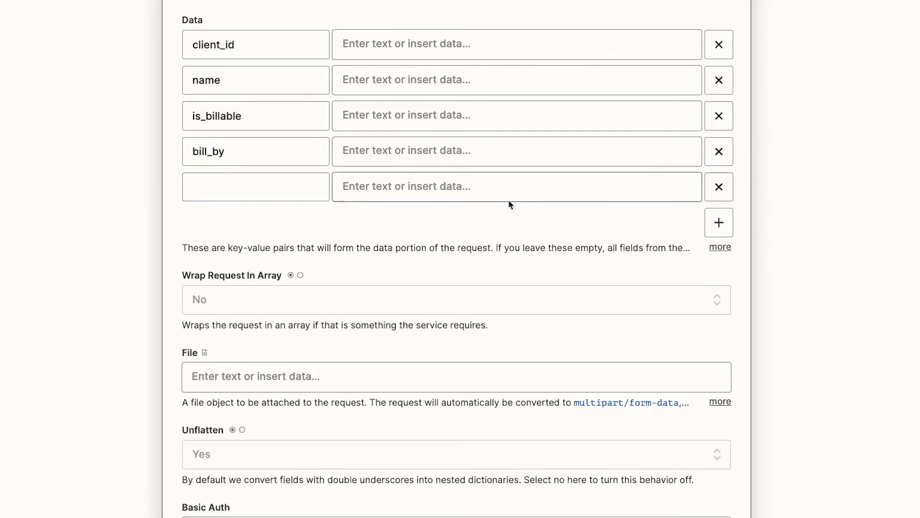
pyautogui.write('budget_by')
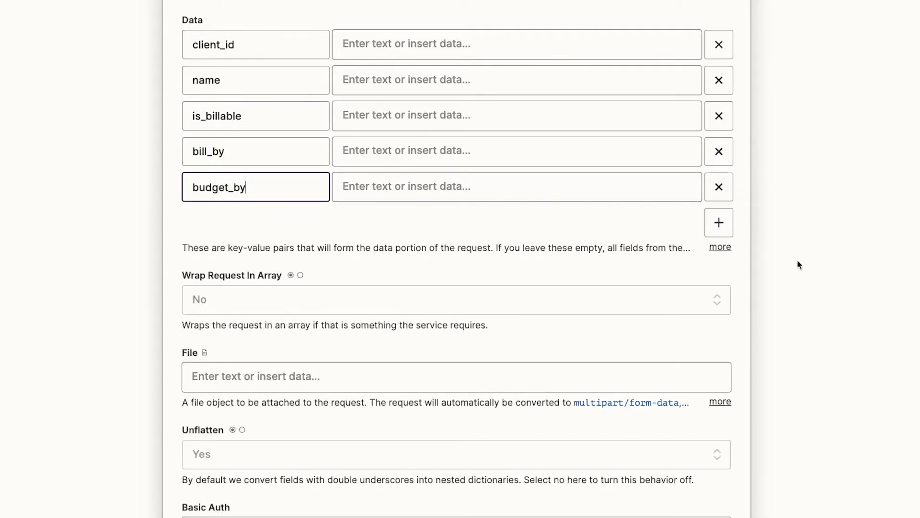
pyautogui.click(798, 263)
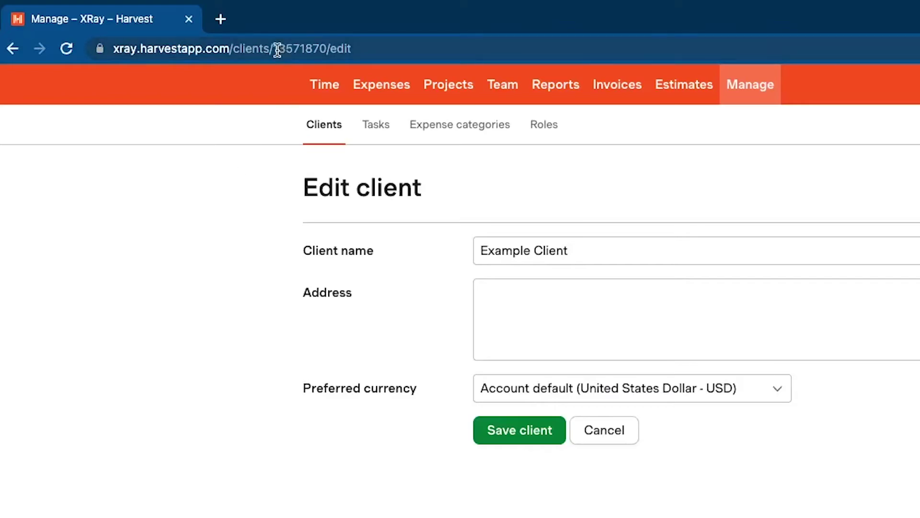
# Select the example client's ID in the Harvest Edit client page address.
pyautogui.click(276, 49)
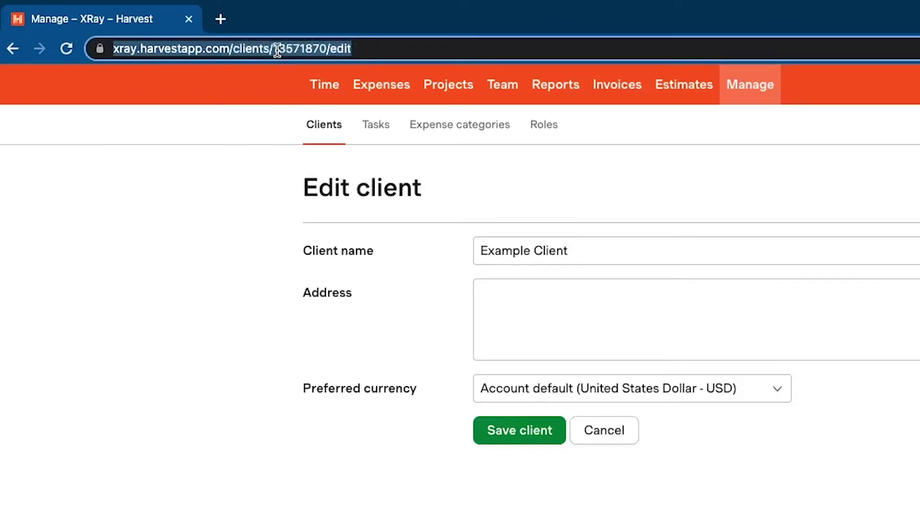
pyautogui.click(278, 49)
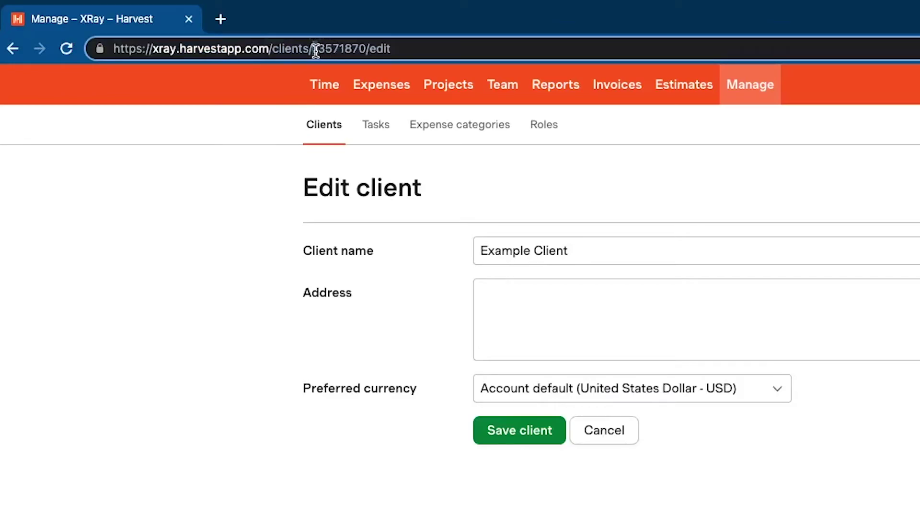
pyautogui.moveTo(314, 49); pyautogui.dragTo(367, 48)
pyautogui.hotkey('ctrl', 'c')
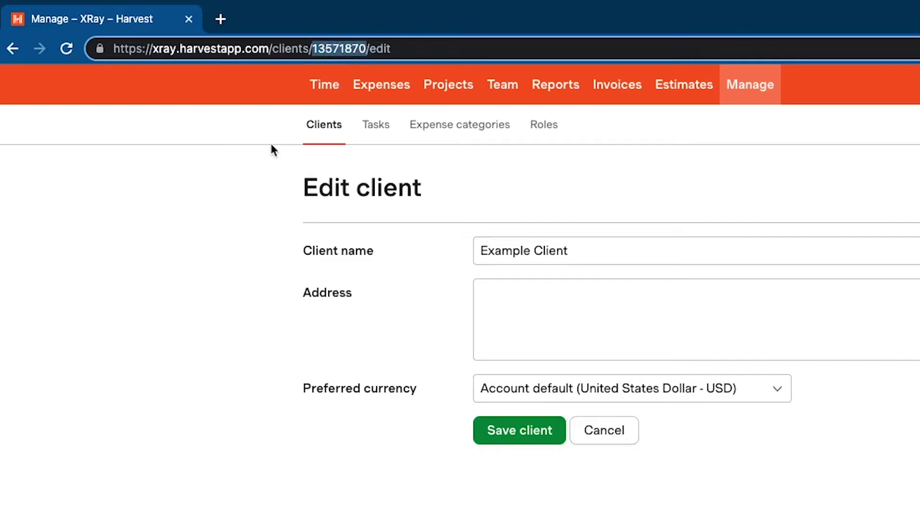
pyautogui.click(620, 45)
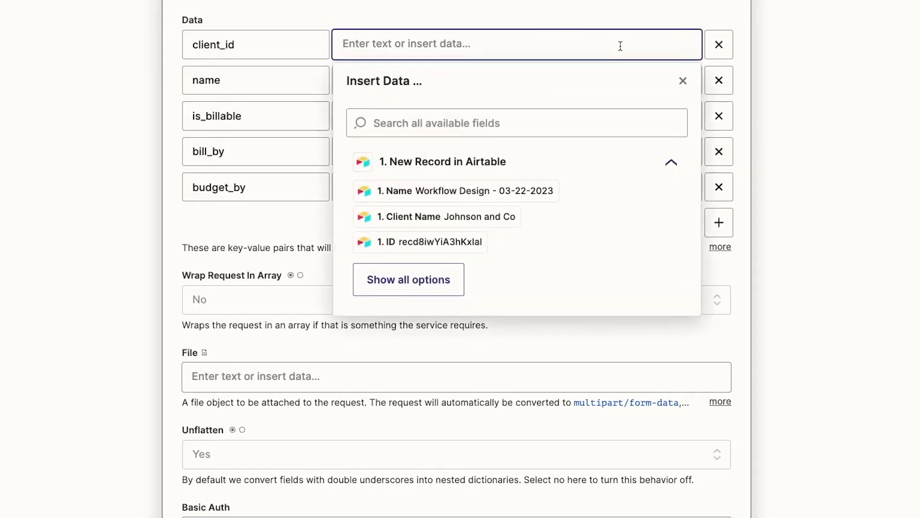
# Paste the client's ID into client_id and set name to 'Test Project'.
pyautogui.hotkey('ctrl', 'v')
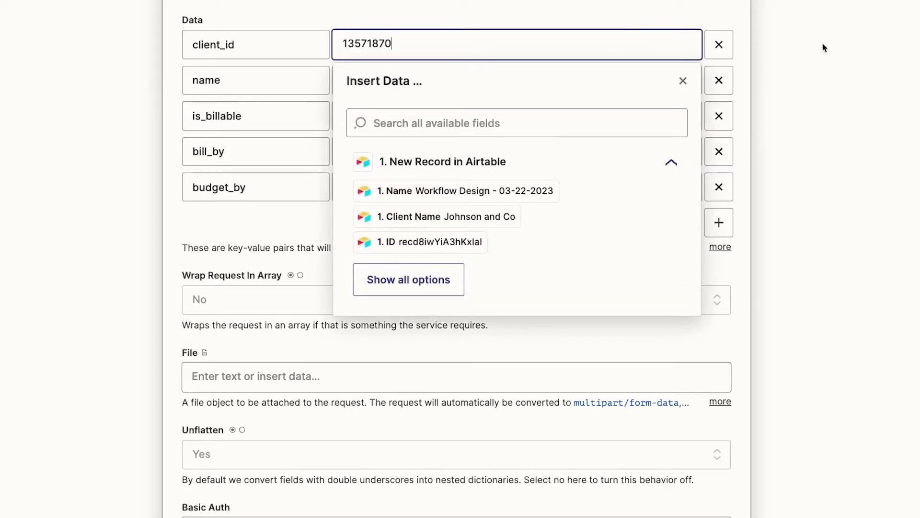
pyautogui.click(823, 86)
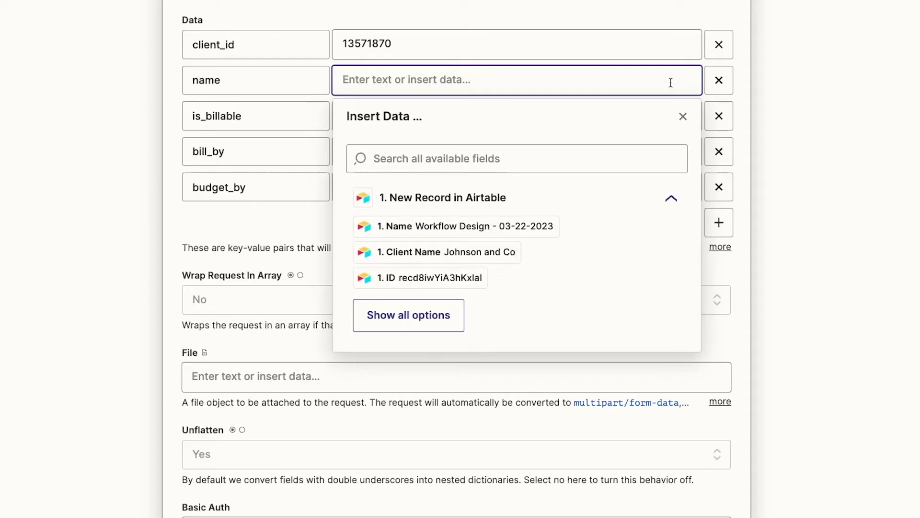
pyautogui.write('Test Projec')
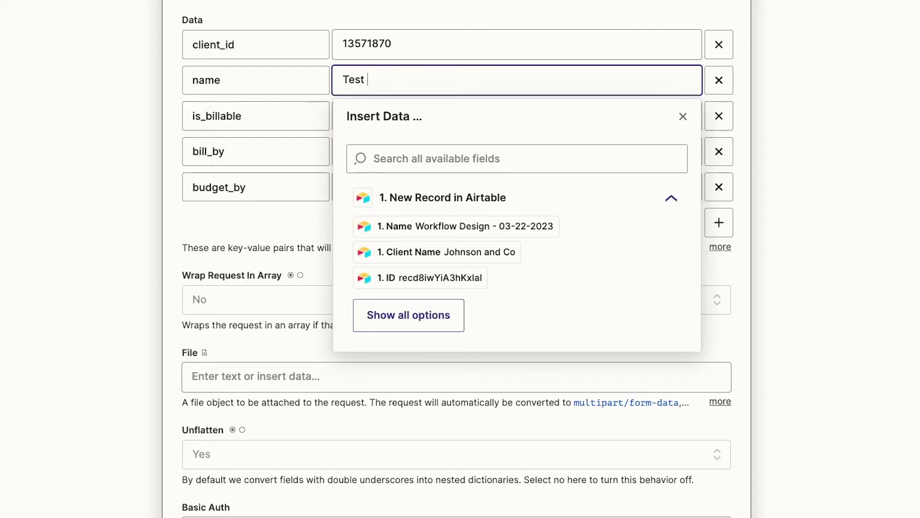
pyautogui.write('t')
pyautogui.click(818, 123)
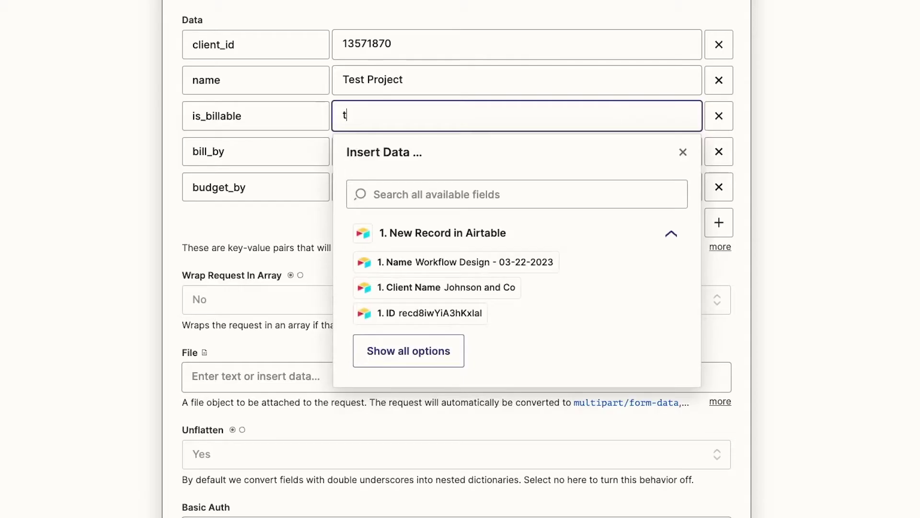
# Set is_billable to true, bill_by to Project and budget_by to person.
pyautogui.write('rue')
pyautogui.click(805, 152)
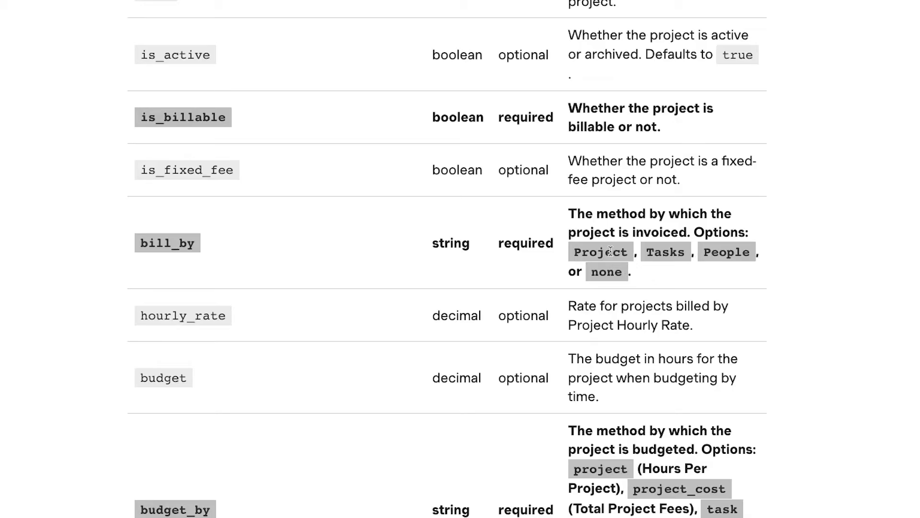
pyautogui.click(637, 150)
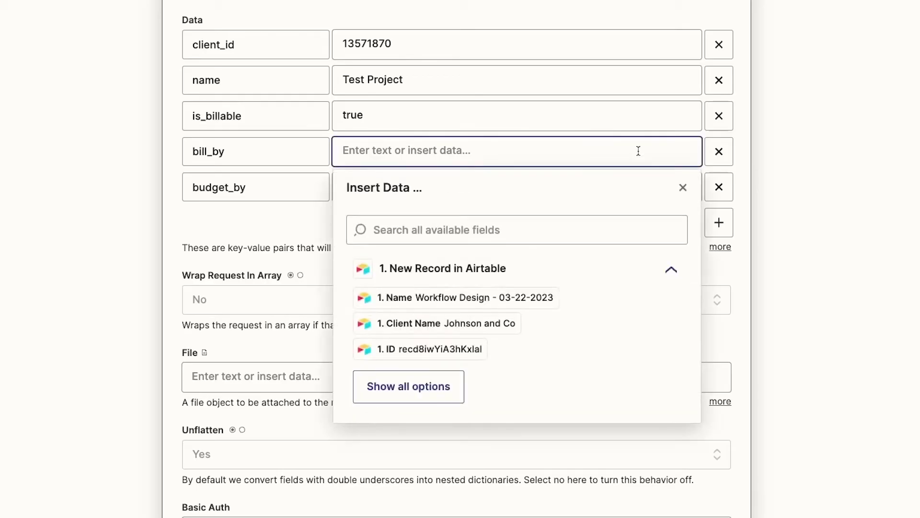
pyautogui.write('Proje')
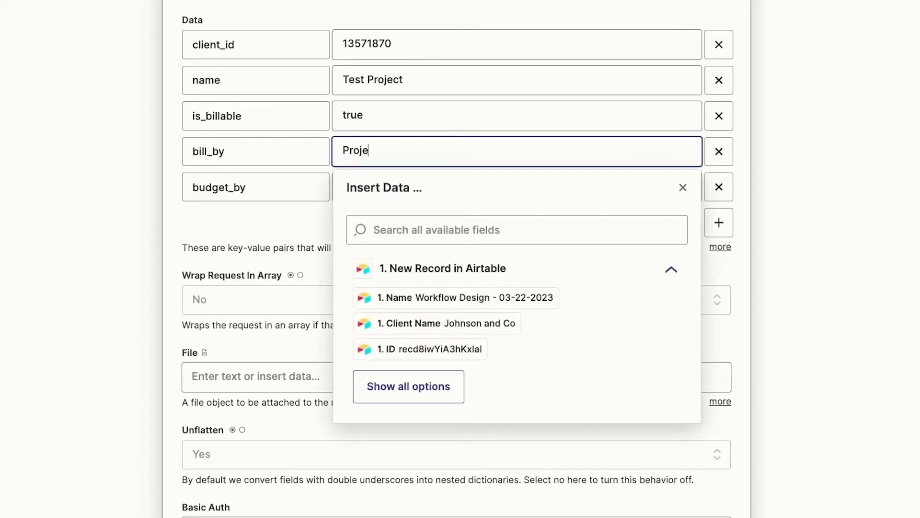
pyautogui.write('ct')
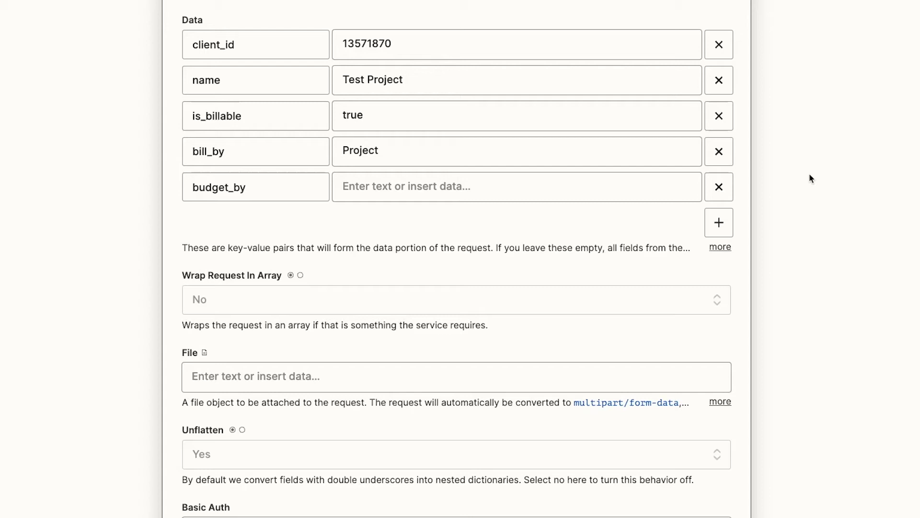
pyautogui.click(571, 188)
pyautogui.write('person')
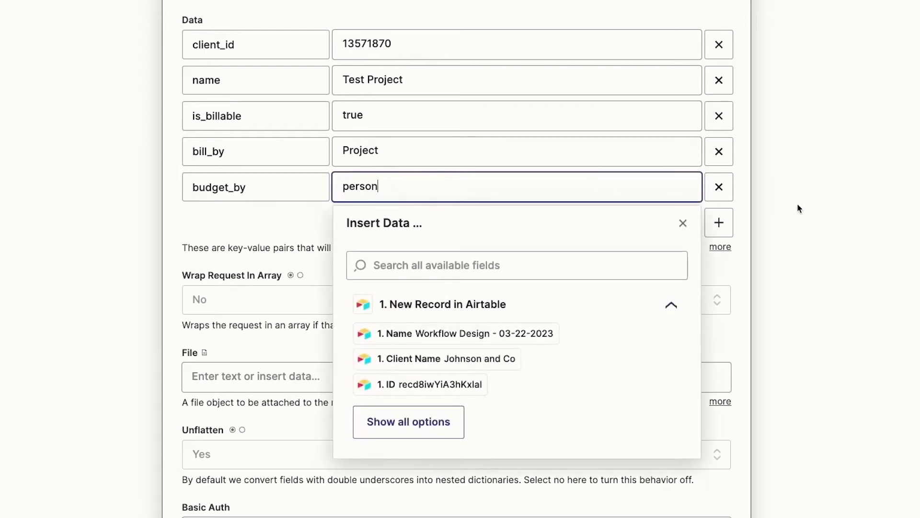
pyautogui.click(798, 205)
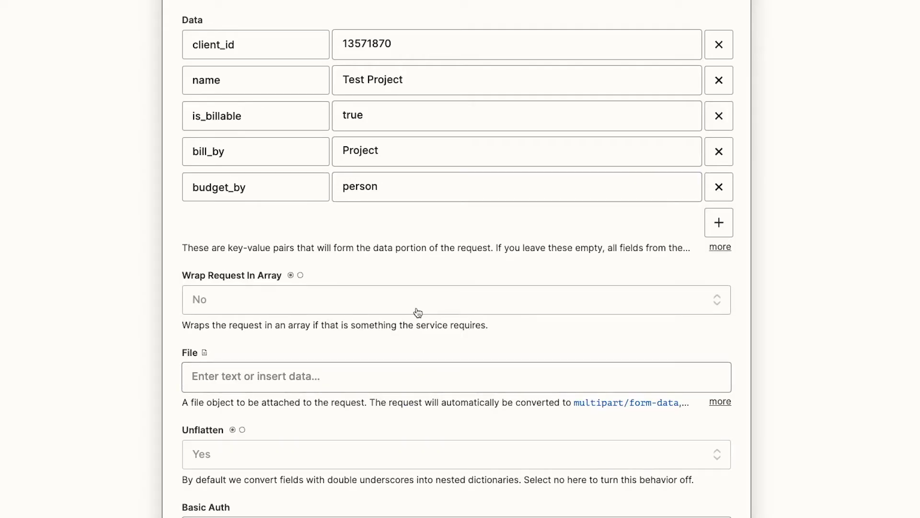
# Scroll the webhook form down to the still-empty Headers section.
pyautogui.scroll(-4, 775, 366)
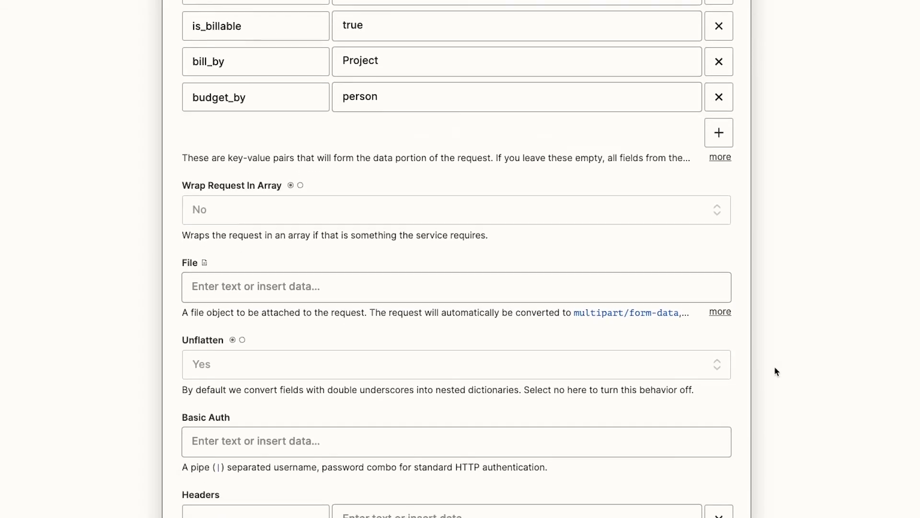
pyautogui.scroll(-4, 774, 369)
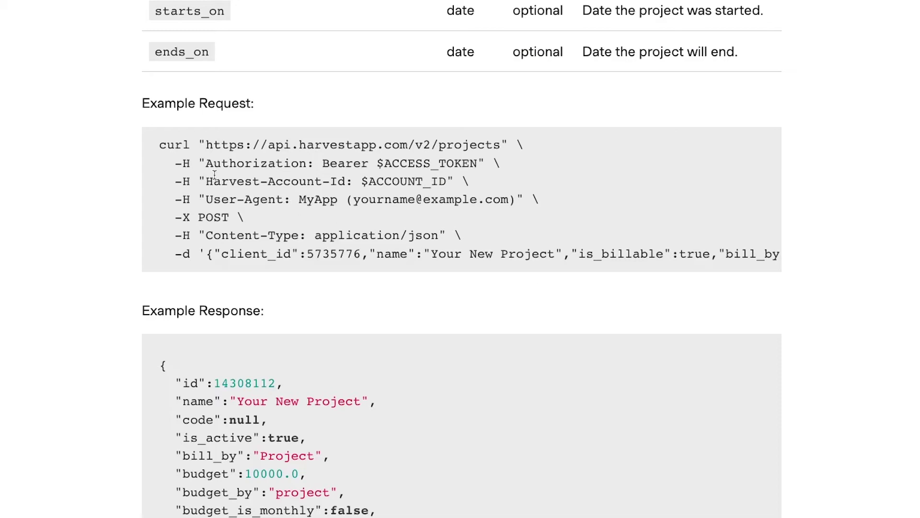
# Select the Authorization and Harvest-Account-Id lines in the example request, then go to Zapier's first header key.
pyautogui.doubleClick(185, 164)
pyautogui.moveTo(196, 175); pyautogui.dragTo(202, 205)
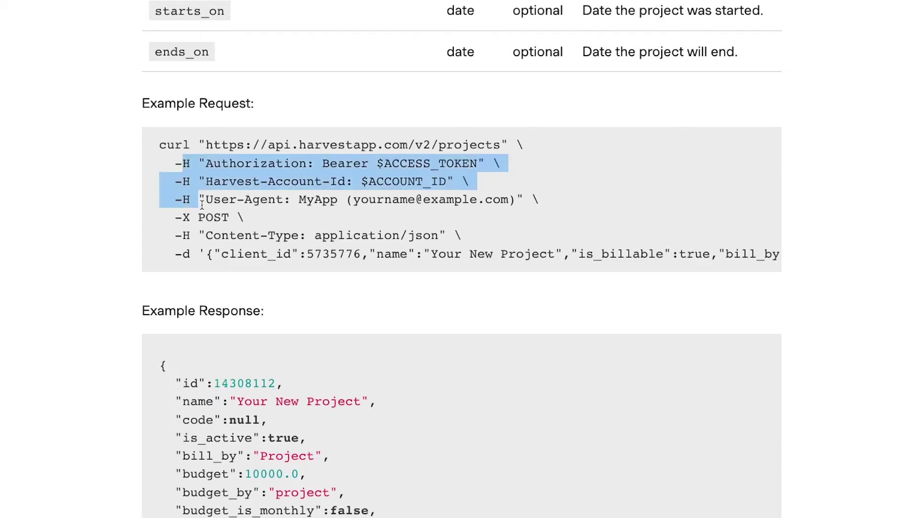
pyautogui.click(529, 188)
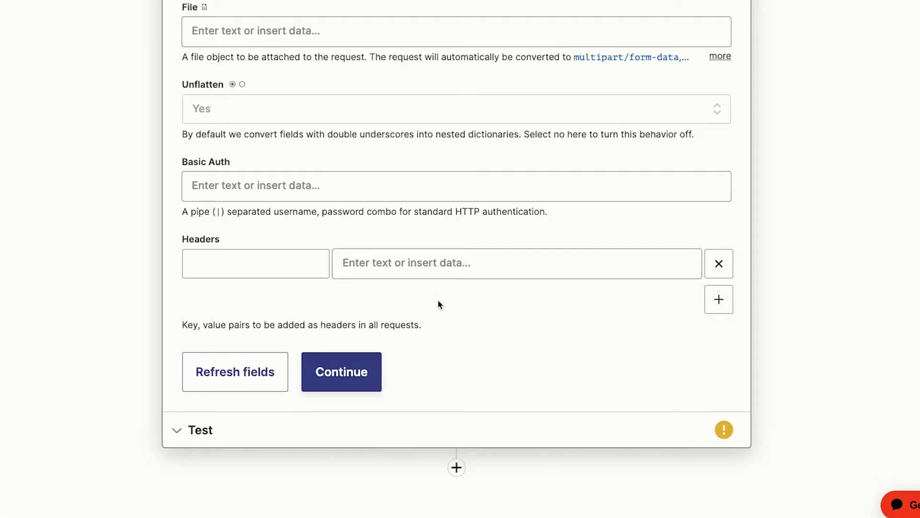
pyautogui.click(267, 267)
# Add header keys Authorization, Harvest-Account-Id and User-Agent, and start the Authorization value with 'Bearer'.
pyautogui.write('Authorization')
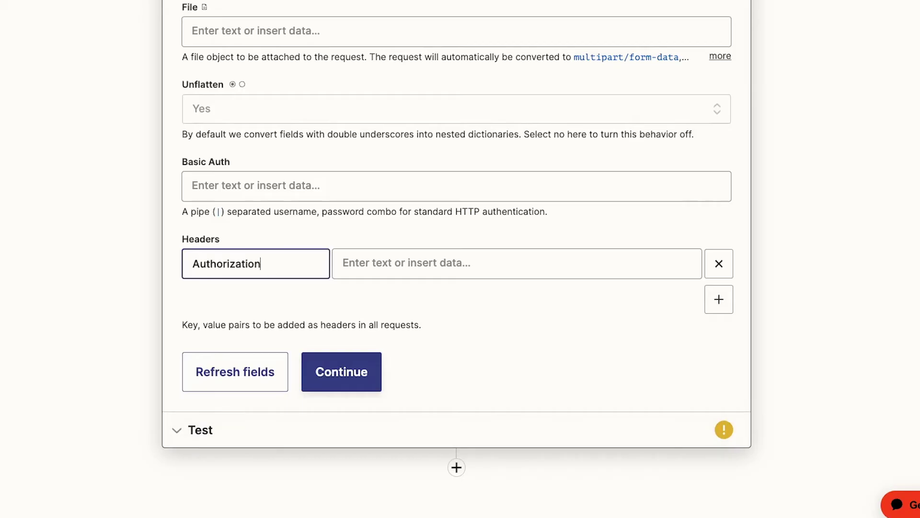
pyautogui.click(719, 300)
pyautogui.write('Harvest-Account-Id')
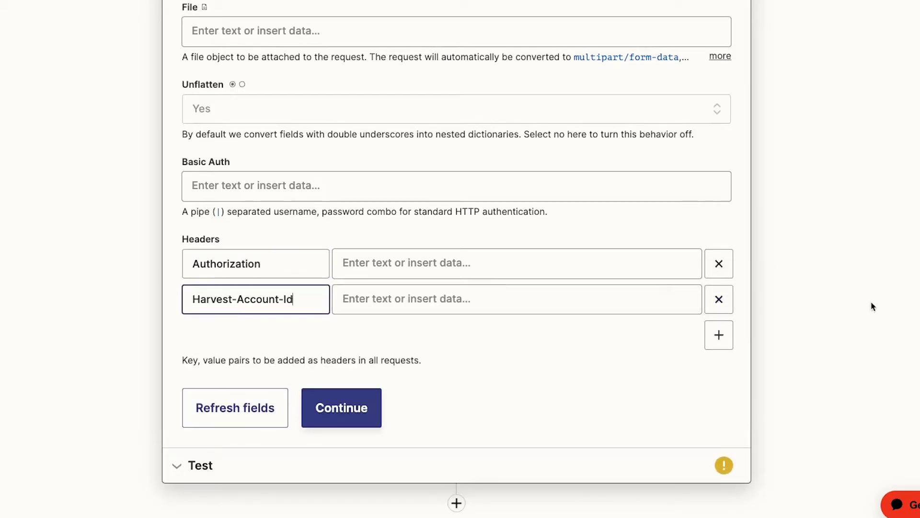
pyautogui.click(718, 335)
pyautogui.click(304, 339)
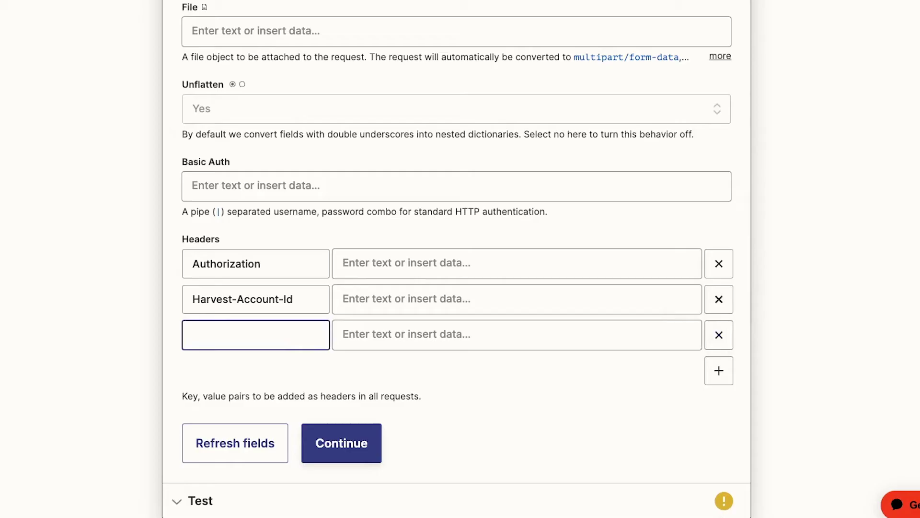
pyautogui.write('User-Agent')
pyautogui.click(845, 373)
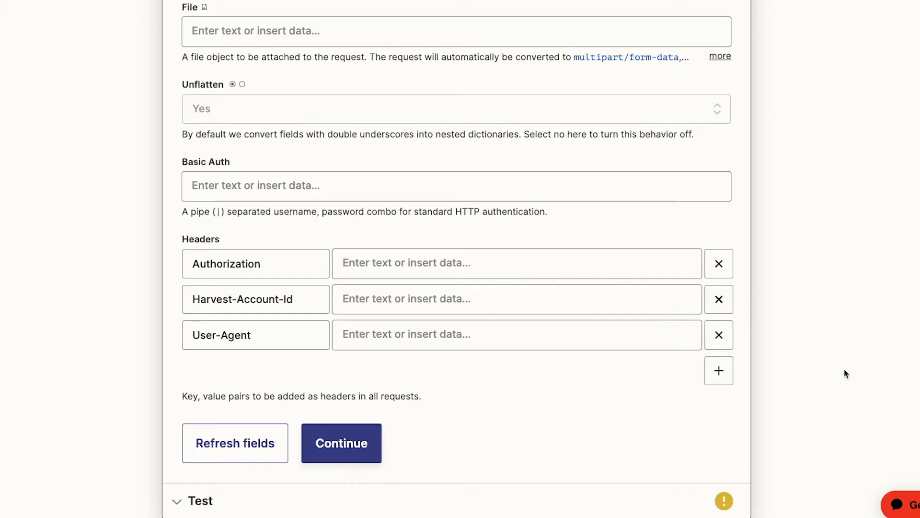
pyautogui.click(506, 265)
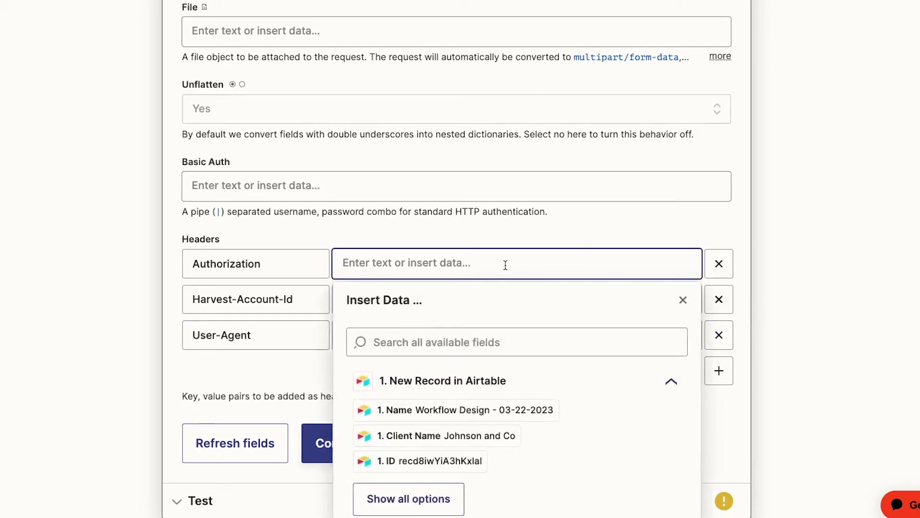
pyautogui.write('Bearer')
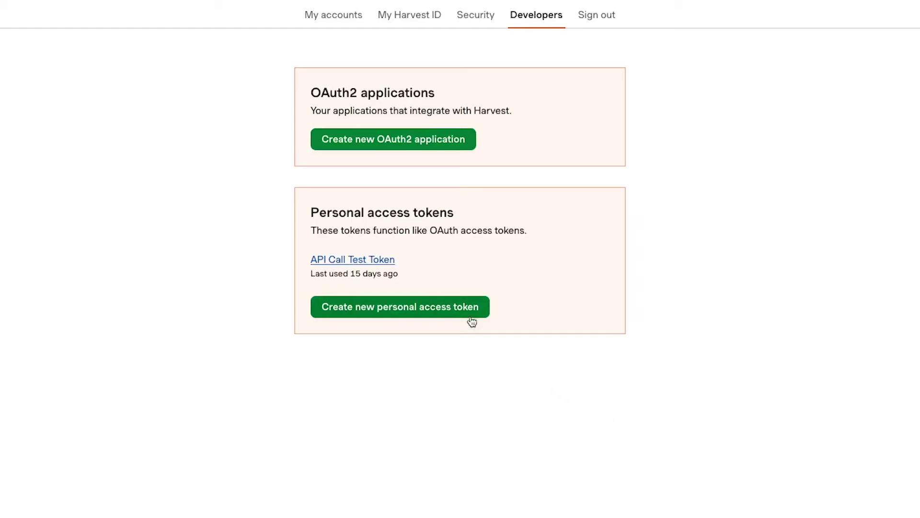
# Create a Harvest personal access token named 'Make an API Call in Zapier - Test Token'.
pyautogui.click(468, 317)
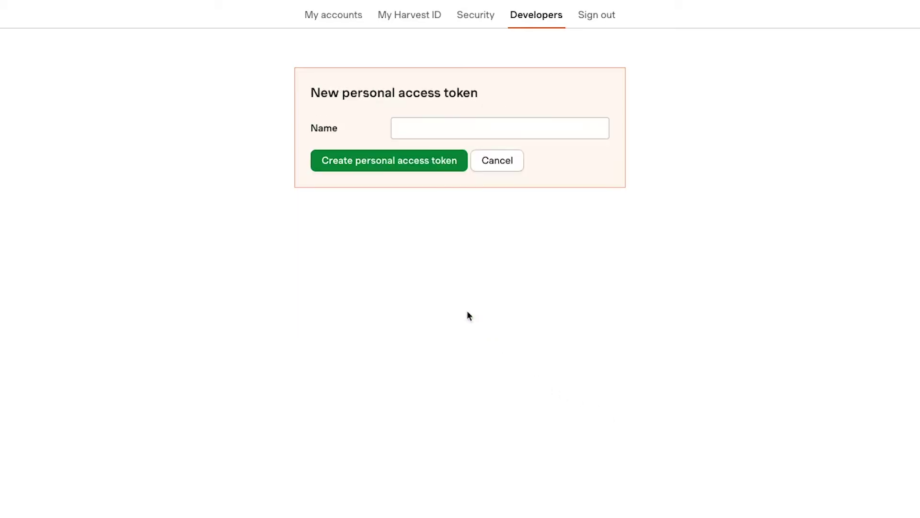
pyautogui.click(561, 129)
pyautogui.hotkey('ctrl', 'v')
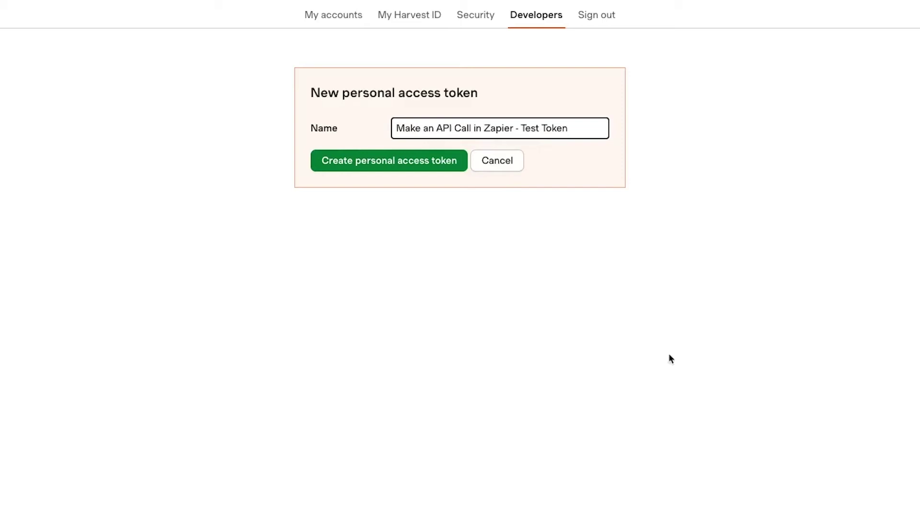
pyautogui.click(669, 355)
pyautogui.click(424, 170)
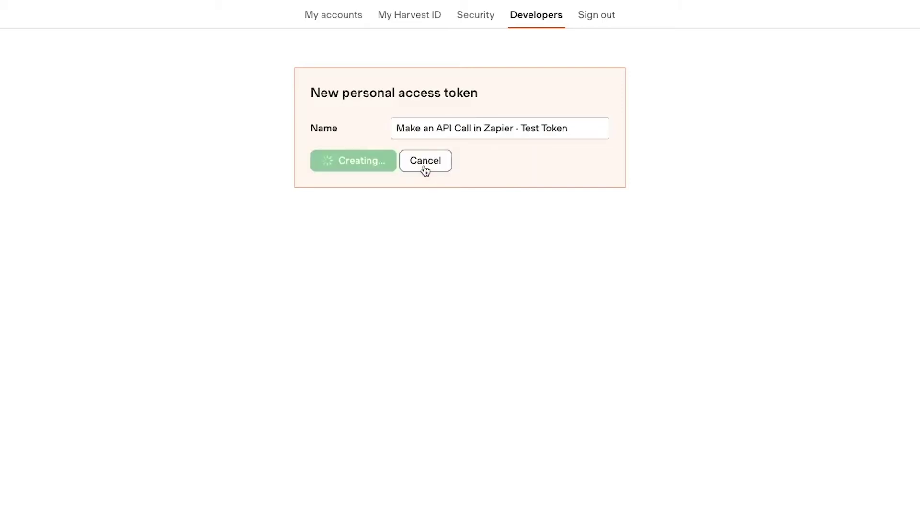
# Copy the new token value and the Harvest account ID.
pyautogui.click(499, 278)
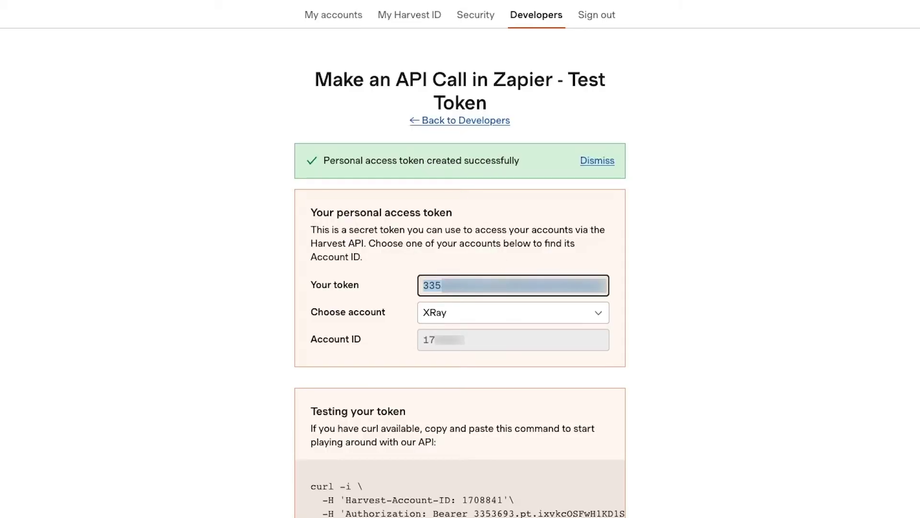
pyautogui.click(728, 300)
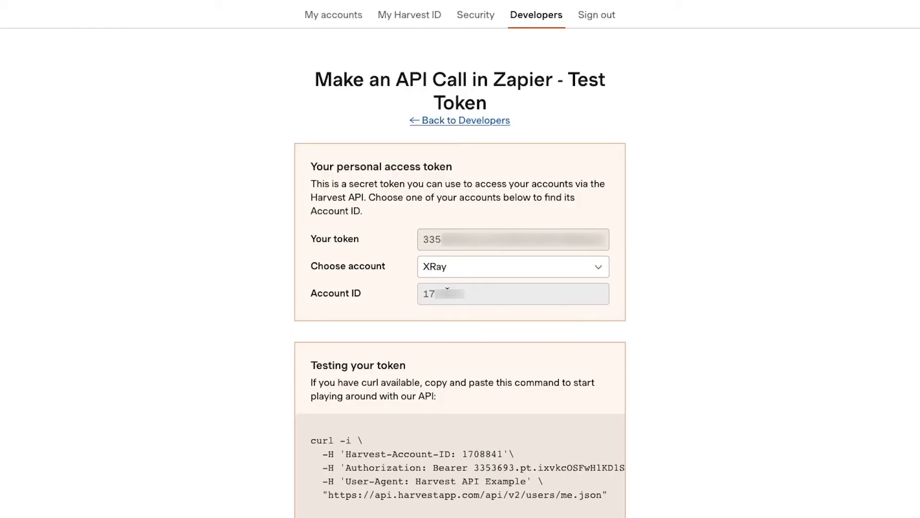
pyautogui.click(447, 289)
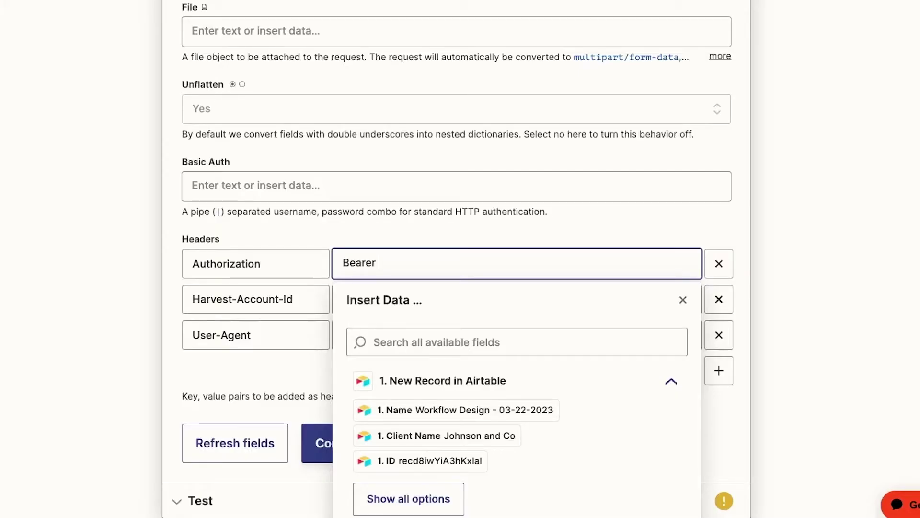
# Paste the access token after Bearer and the account ID into the Harvest-Account-Id value.
pyautogui.hotkey('ctrl', 'v')
pyautogui.click(845, 286)
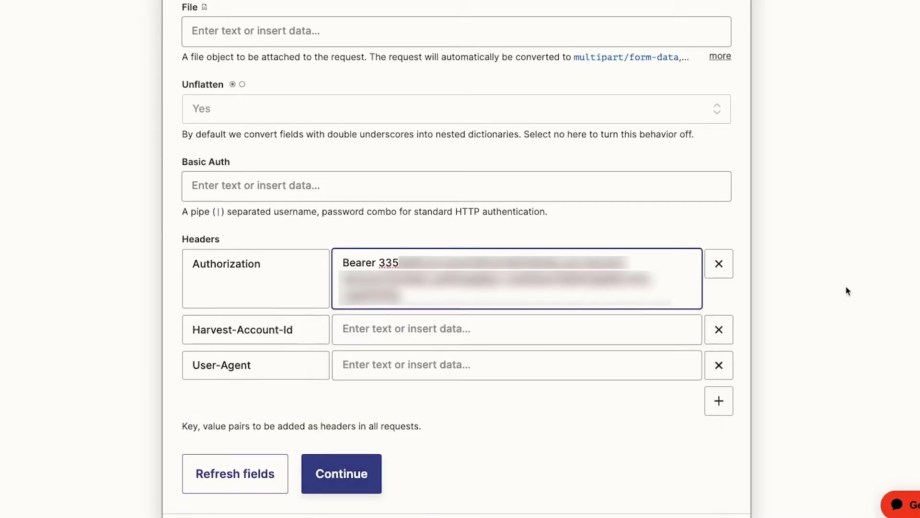
pyautogui.click(585, 332)
pyautogui.hotkey('ctrl', 'v')
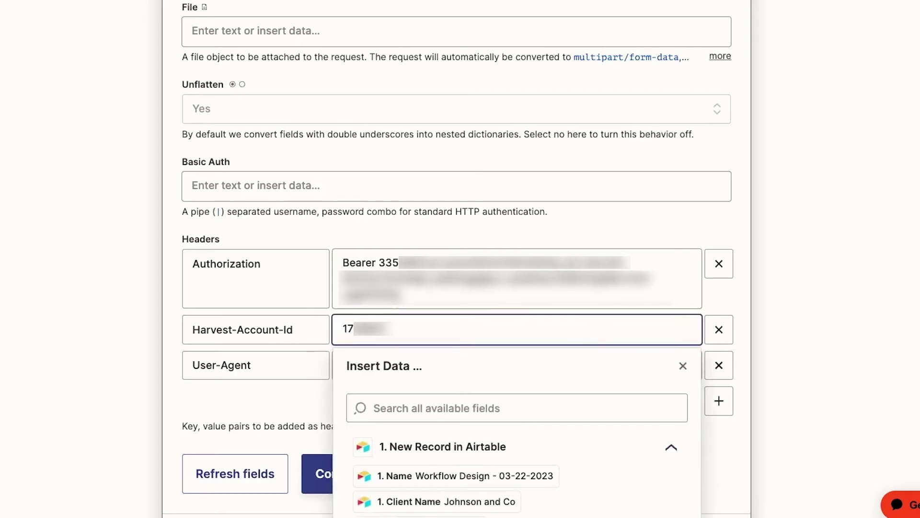
pyautogui.click(834, 339)
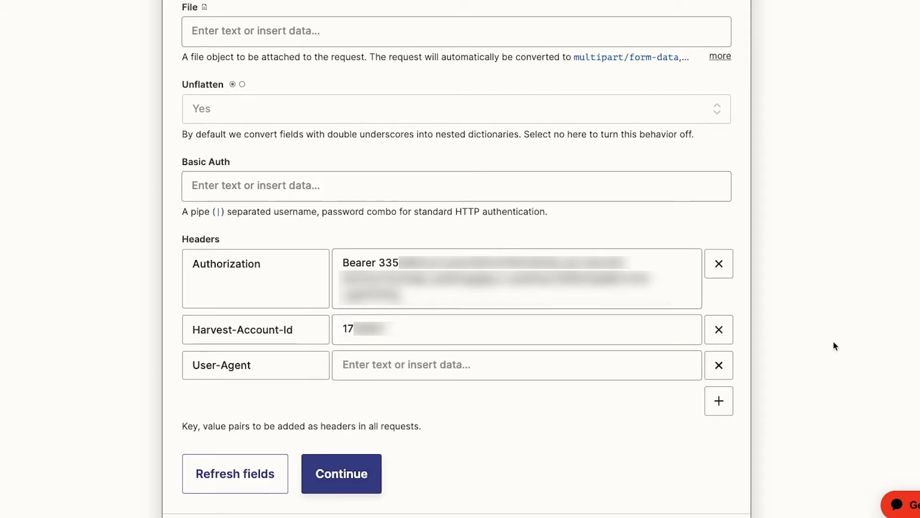
# Set User-Agent to 'Zapier' plus a contact e-mail address and continue to testing.
pyautogui.click(591, 365)
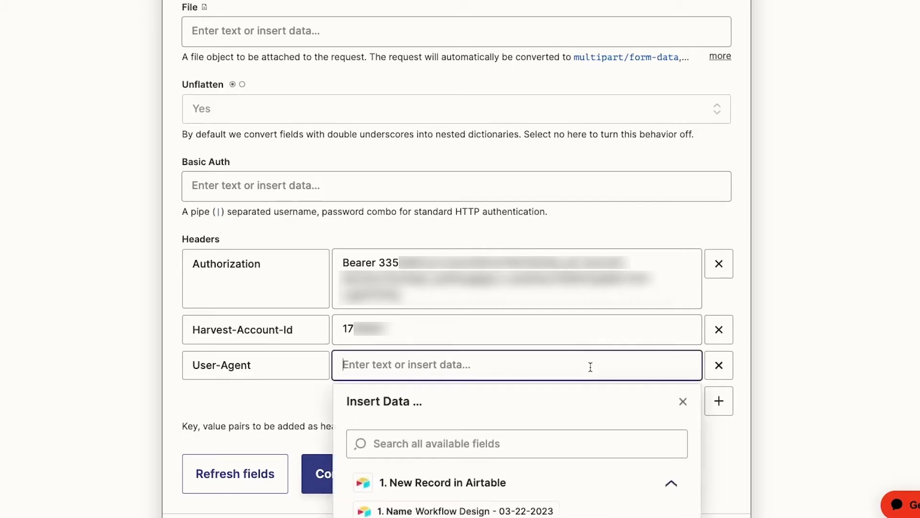
pyautogui.write('Zapier')
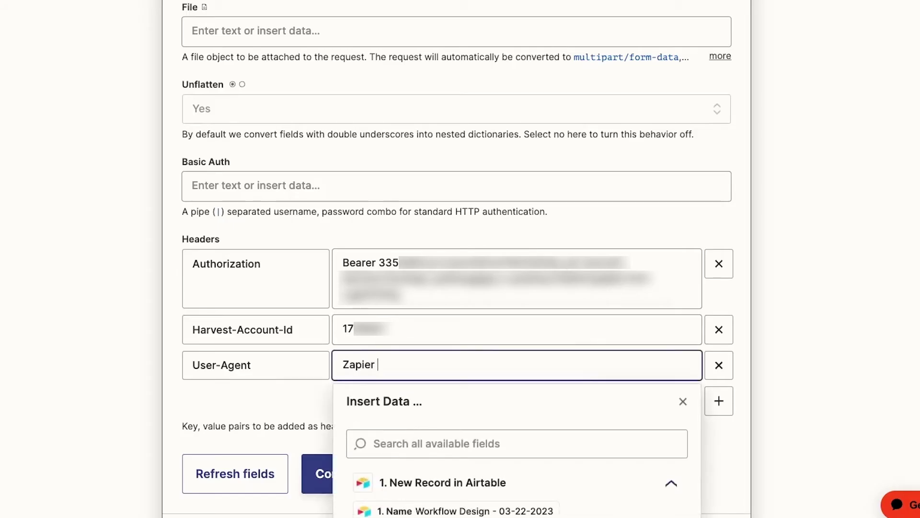
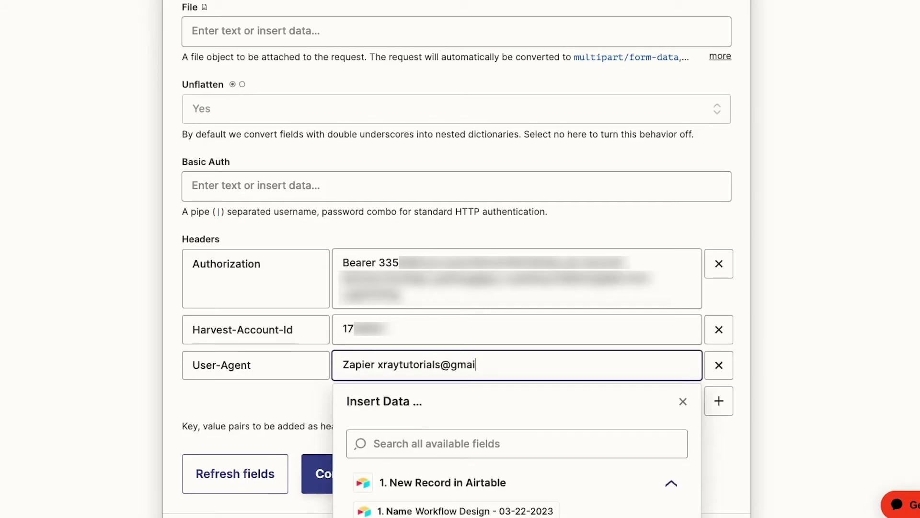
pyautogui.click(825, 355)
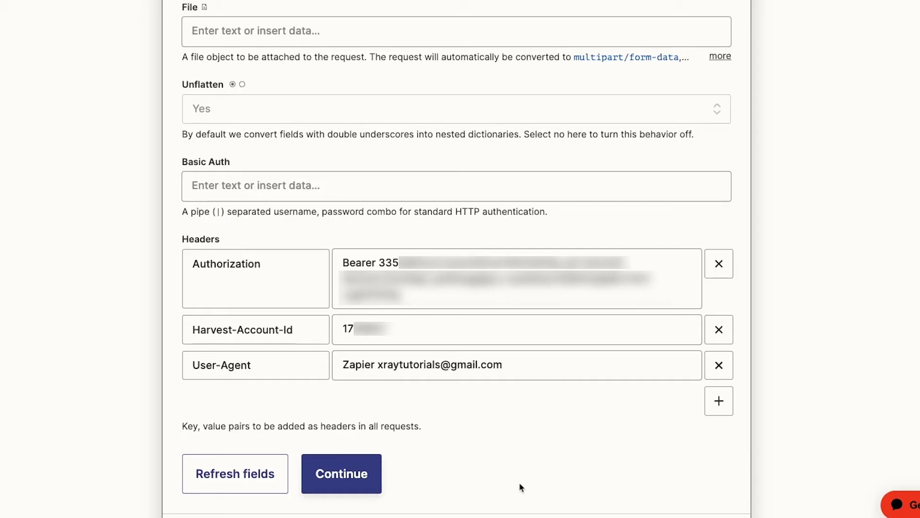
pyautogui.click(368, 475)
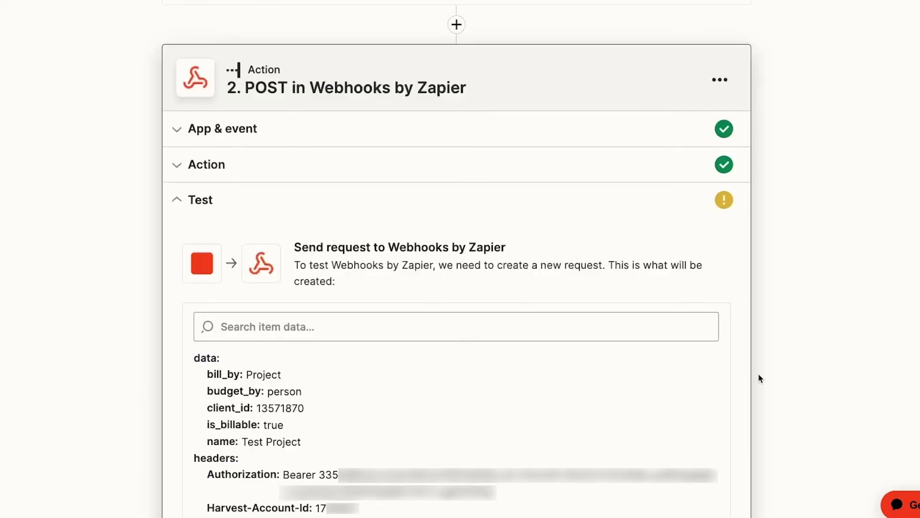
# Run Test action to POST the request that creates Test Project in Harvest.
pyautogui.scroll(-7, 760, 376)
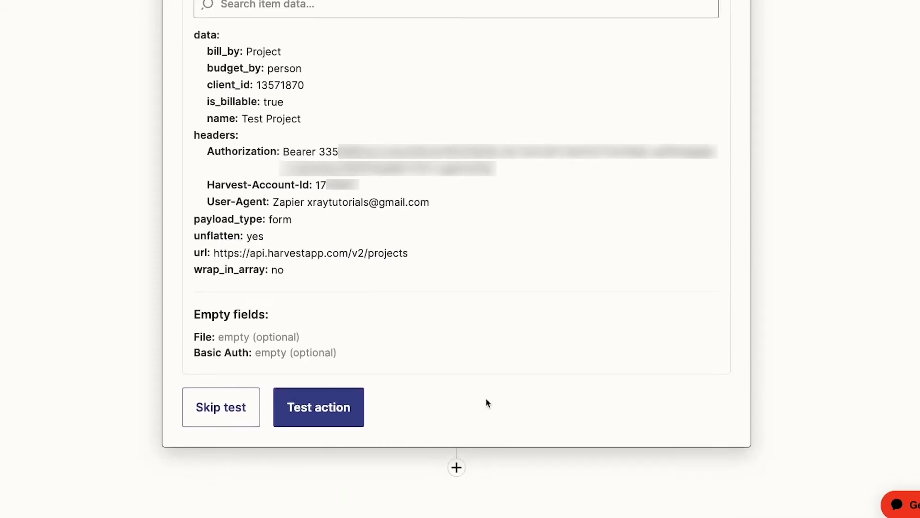
pyautogui.click(346, 429)
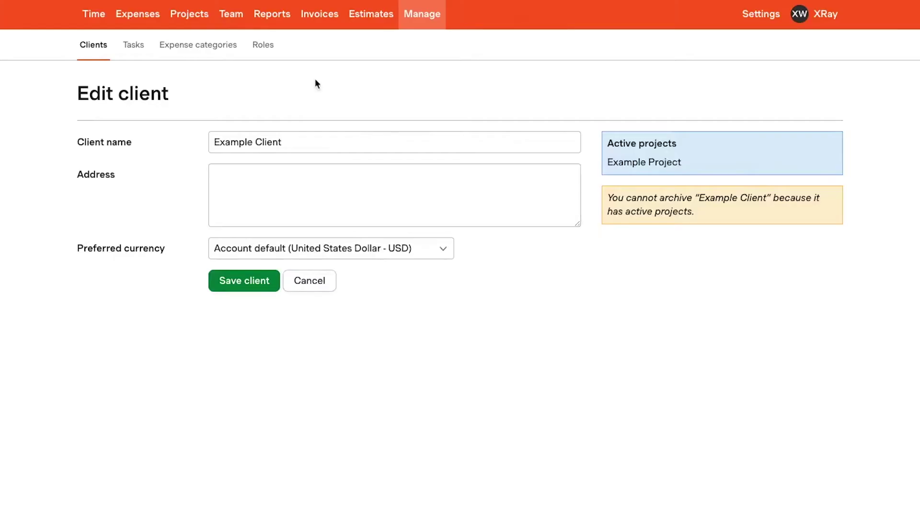
# Open Test Project from Harvest's Projects list and scroll through its details.
pyautogui.click(195, 22)
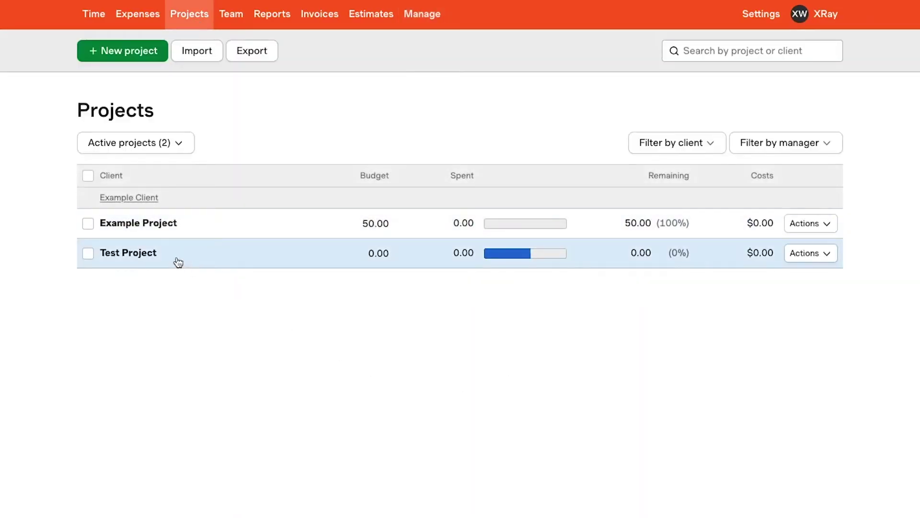
pyautogui.click(155, 258)
pyautogui.scroll(-2, 489, 373)
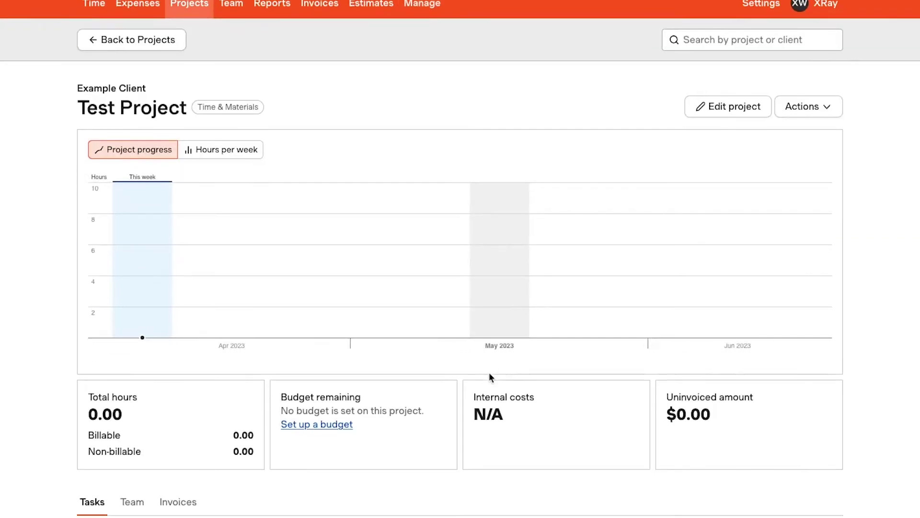
pyautogui.scroll(-1, 490, 376)
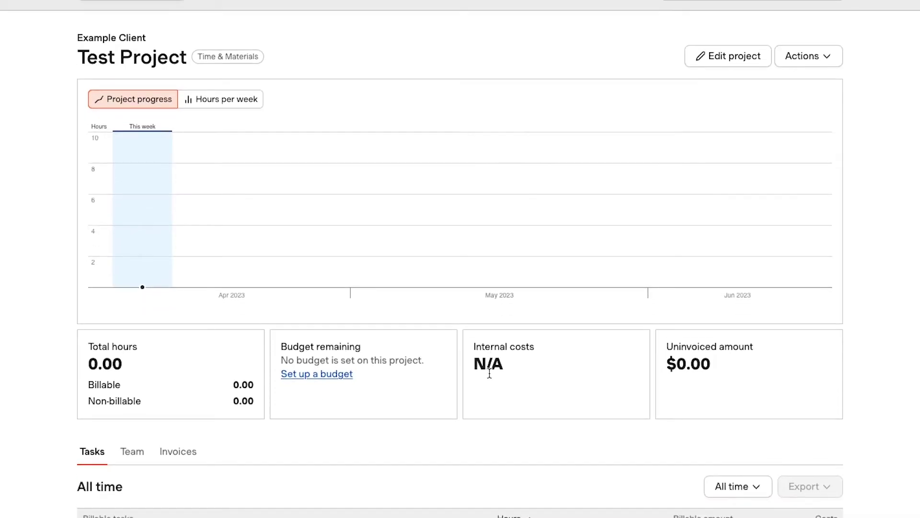
pyautogui.scroll(3, 489, 373)
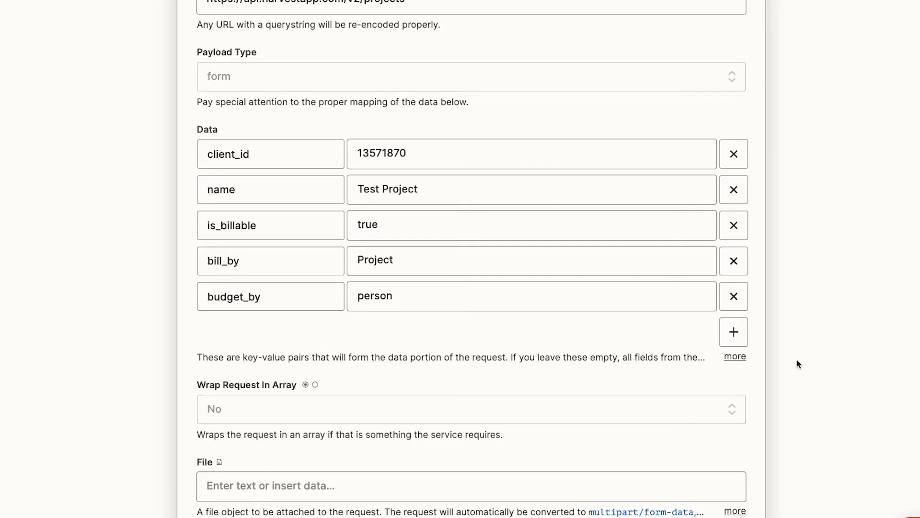
# Add request data rows is_fixed_fee = true and fee = 750.
pyautogui.click(734, 331)
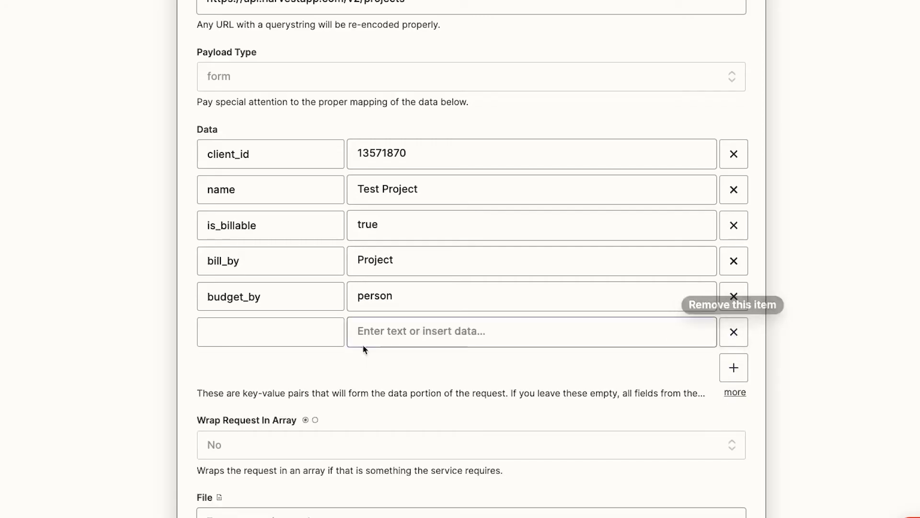
pyautogui.click(301, 334)
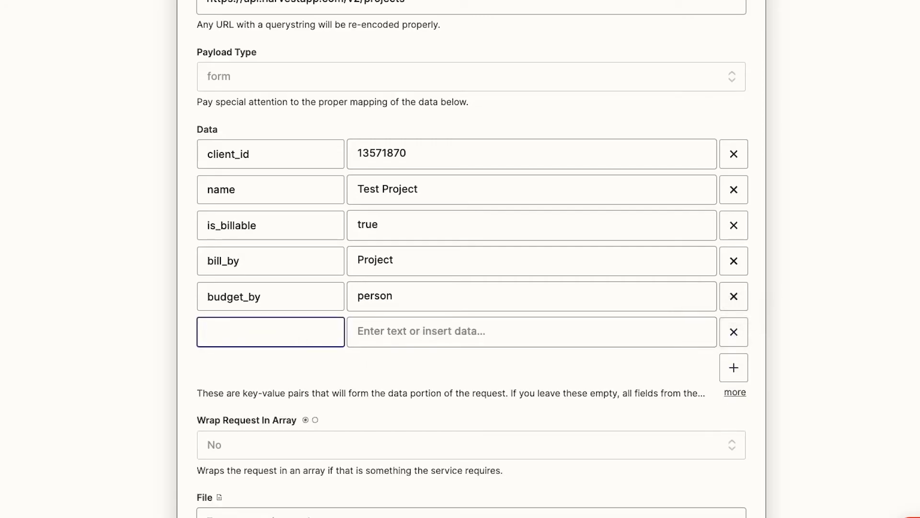
pyautogui.write('is_fixed_fee')
pyautogui.click(477, 322)
pyautogui.write('true')
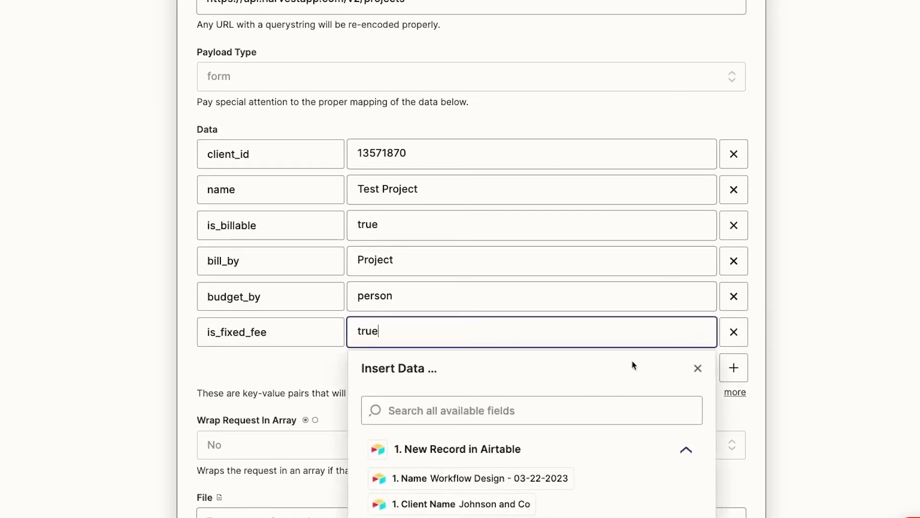
pyautogui.click(803, 375)
pyautogui.click(734, 368)
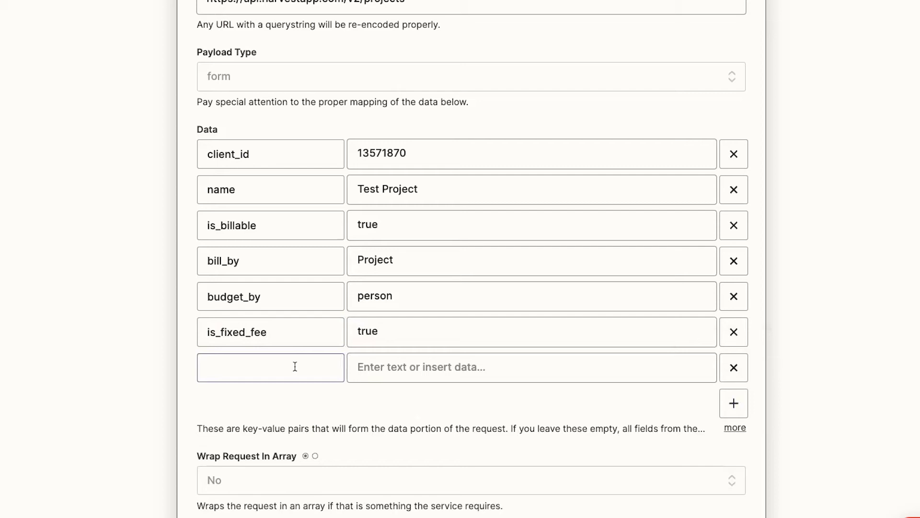
pyautogui.click(294, 366)
pyautogui.write('fee')
pyautogui.click(413, 377)
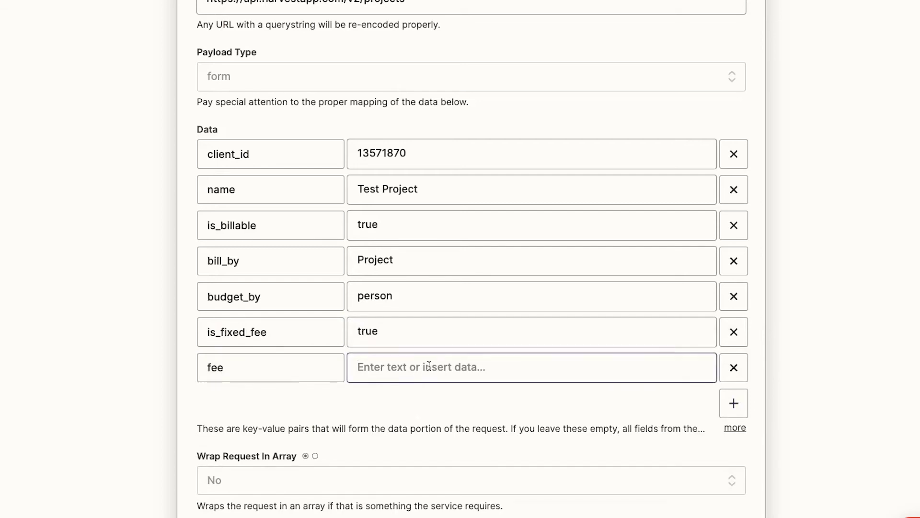
pyautogui.write('750')
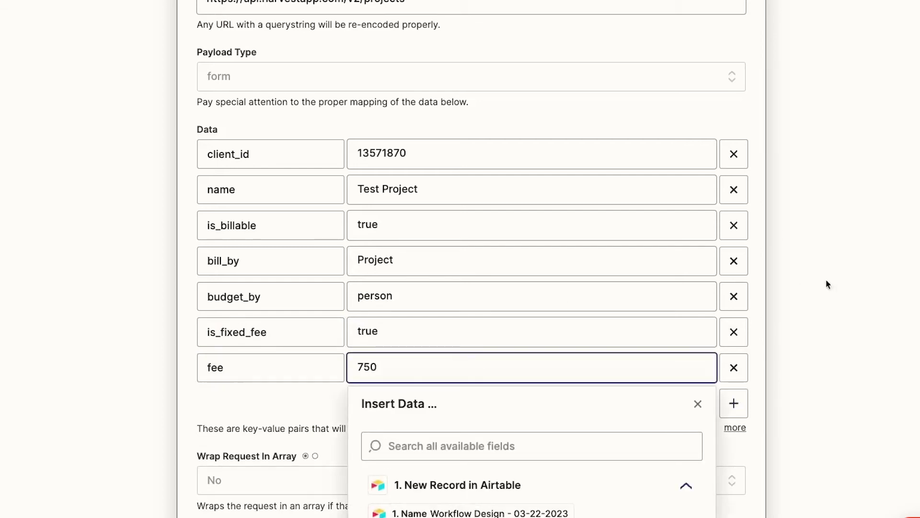
pyautogui.click(855, 287)
# Replace the hard-coded Test Project name with the Airtable Name field.
pyautogui.click(427, 192)
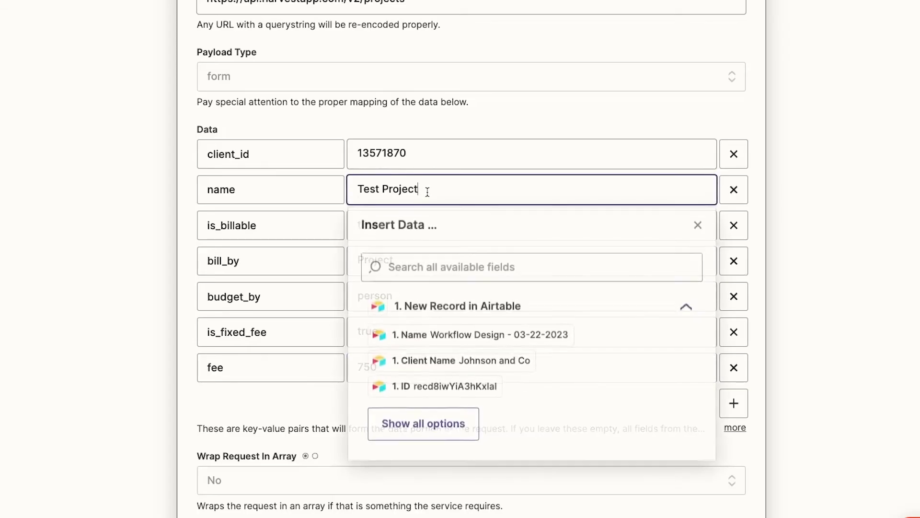
pyautogui.tripleClick(427, 192)
pyautogui.press('BackSpace')
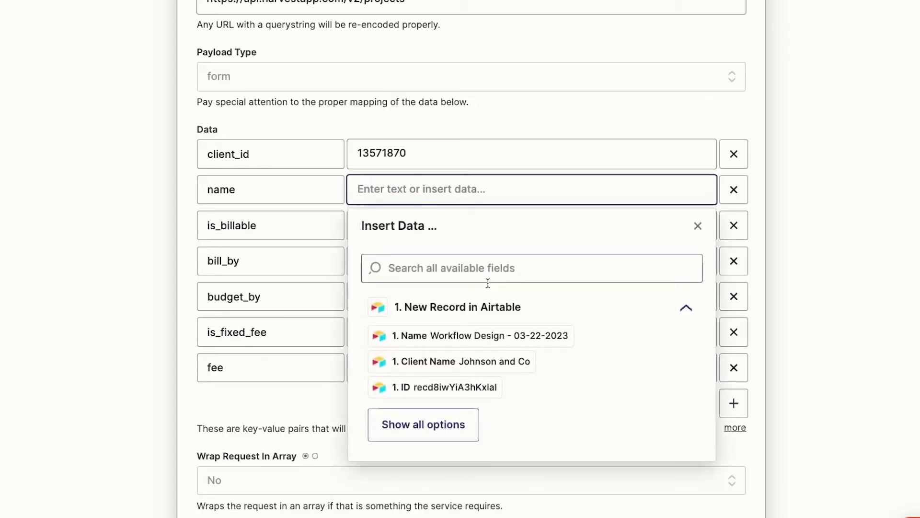
pyautogui.click(494, 337)
pyautogui.click(825, 247)
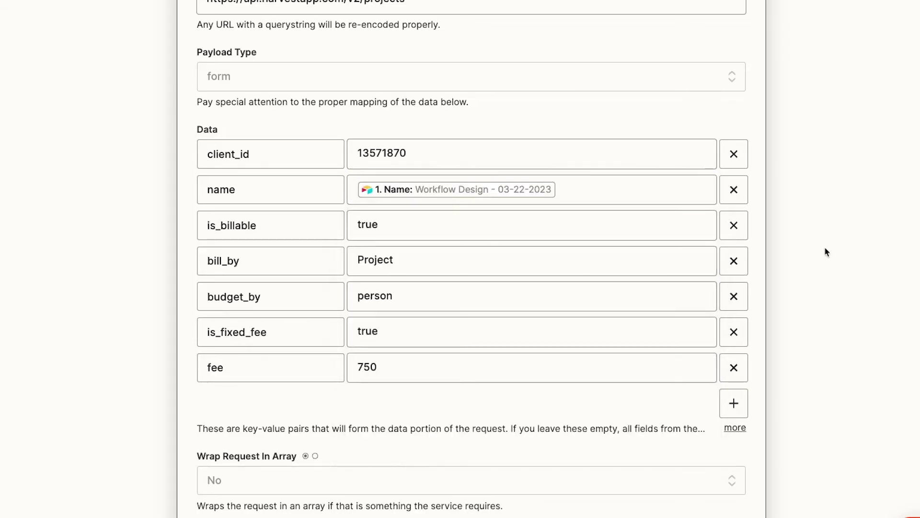
pyautogui.scroll(-1, 825, 246)
pyautogui.scroll(-10, 824, 246)
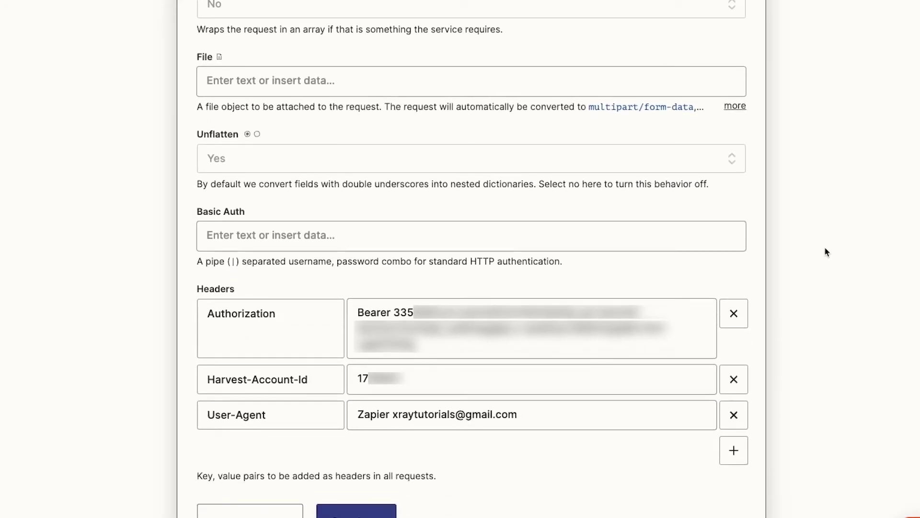
# Save the updated data and retest the action to resend it to Harvest.
pyautogui.click(380, 439)
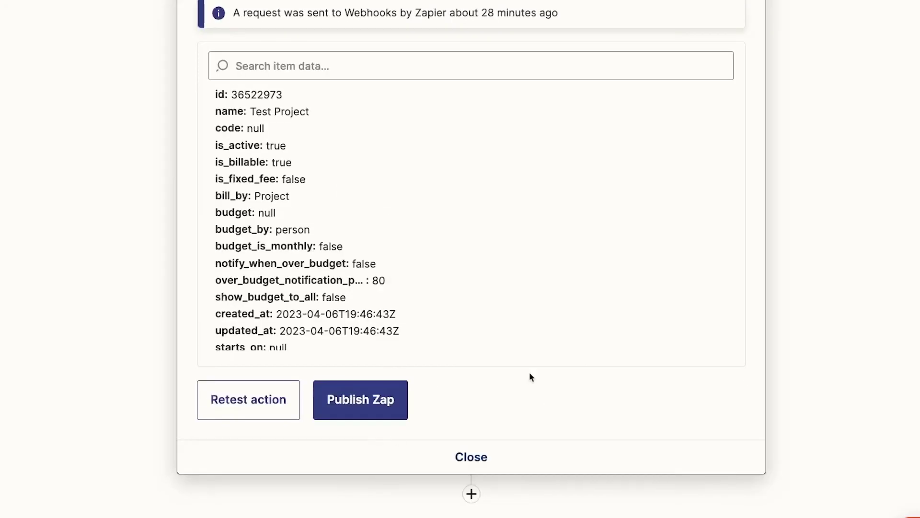
pyautogui.click(261, 410)
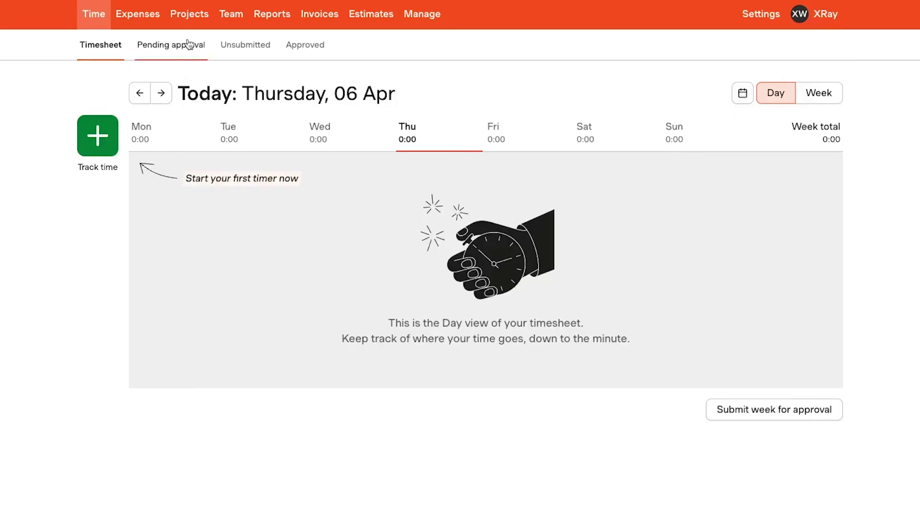
# From Harvest's Projects tab, open Workflow Design - 03-22-2023 to check its $750 fixed fee.
pyautogui.click(191, 21)
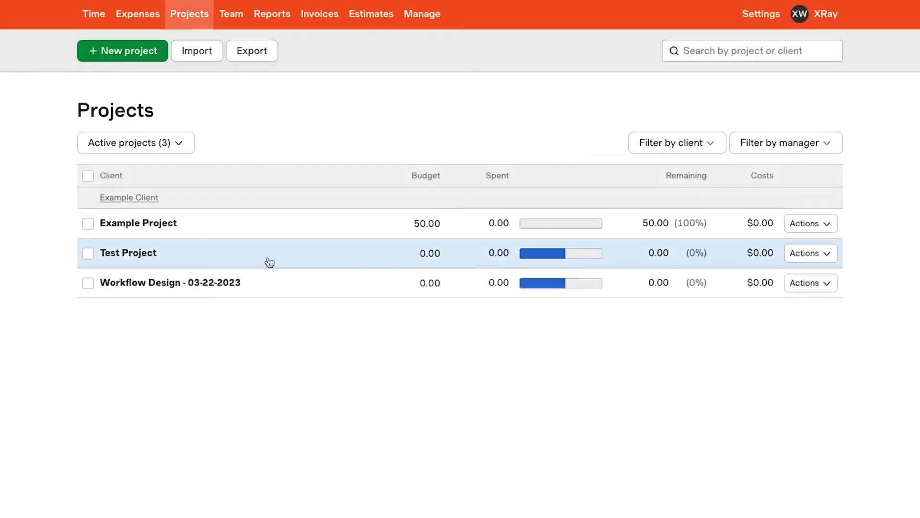
pyautogui.click(172, 284)
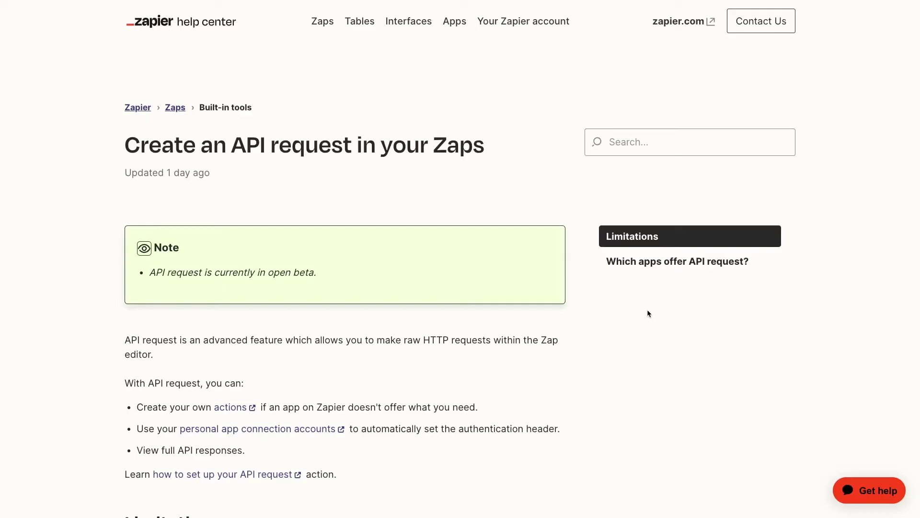
# Scroll the article to 'Which apps offer API request?' and select the word Slack.
pyautogui.scroll(-10, 648, 311)
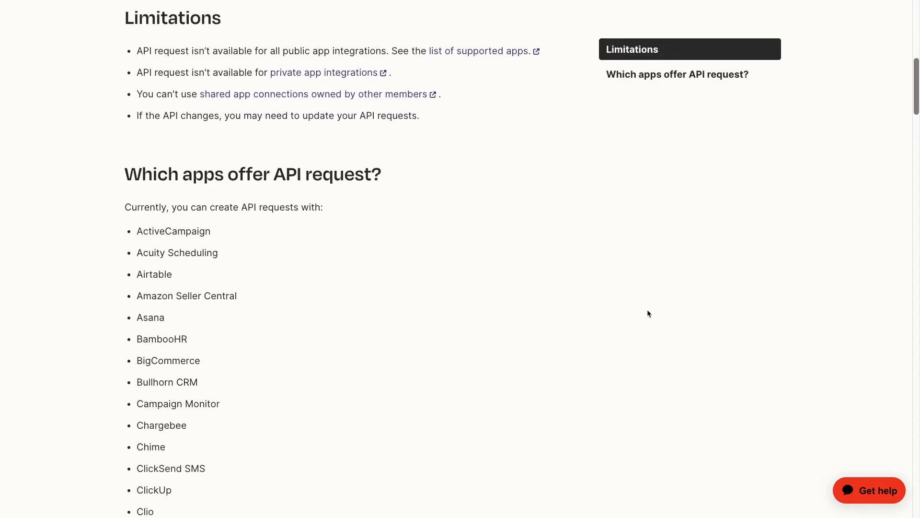
pyautogui.scroll(-20, 647, 311)
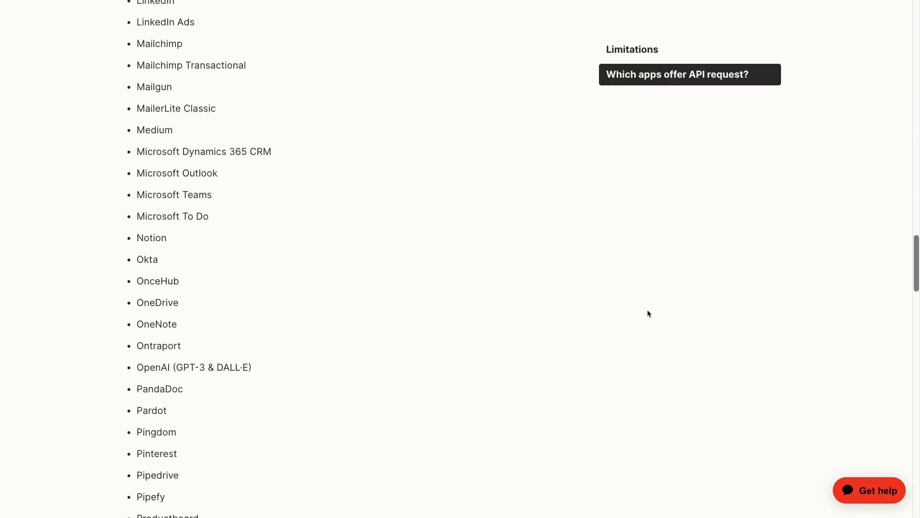
pyautogui.scroll(-9, 647, 314)
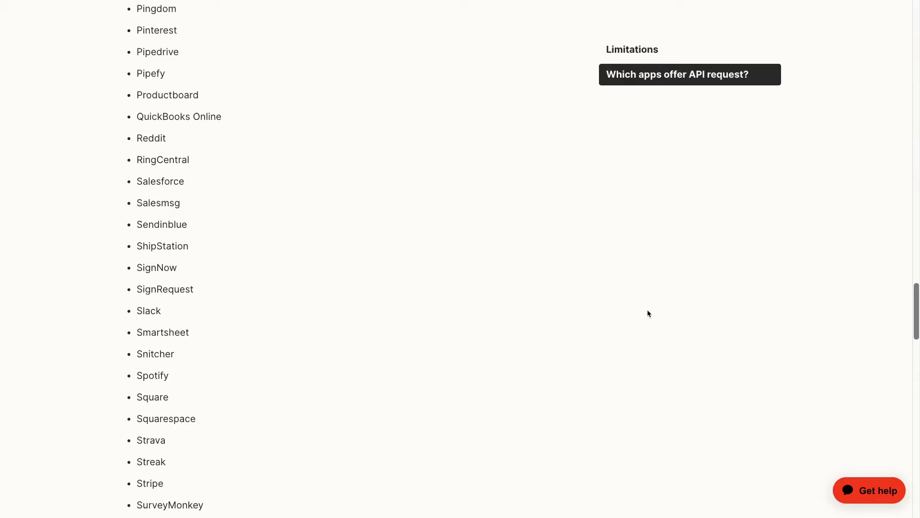
pyautogui.moveTo(187, 318); pyautogui.dragTo(134, 316)
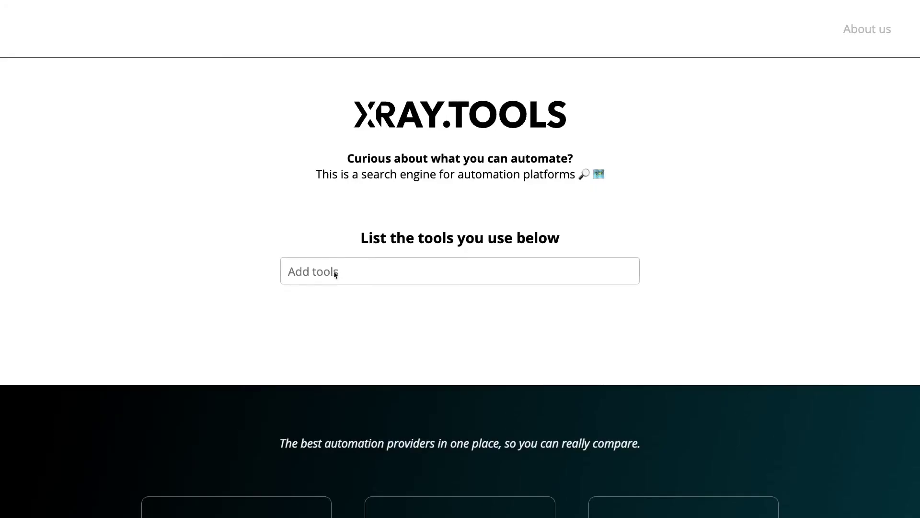
# Add Slack as a tool in XRay.Tools and view its automation abilities down to the Actions list.
pyautogui.click(336, 272)
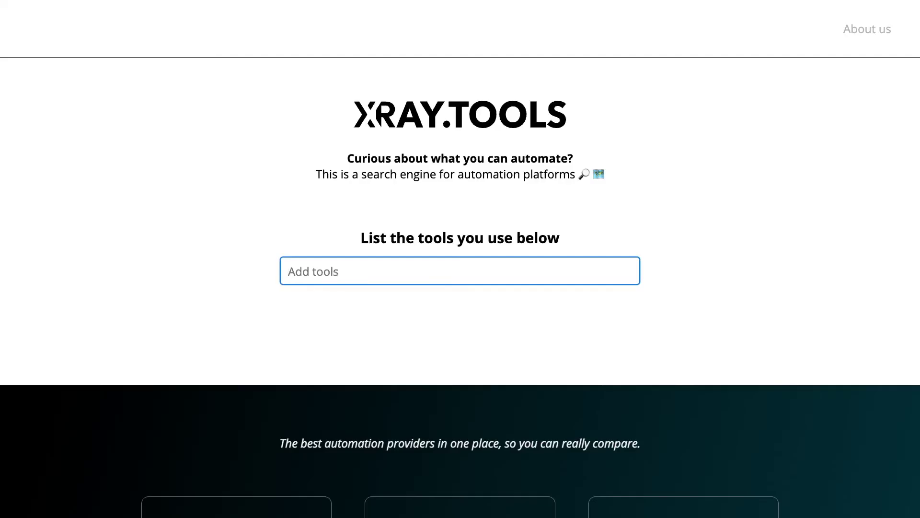
pyautogui.write('slack')
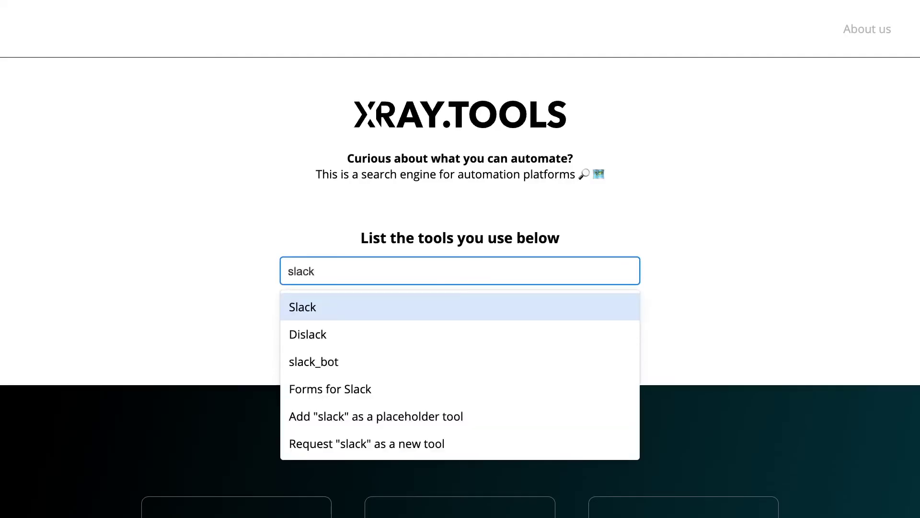
pyautogui.click(321, 306)
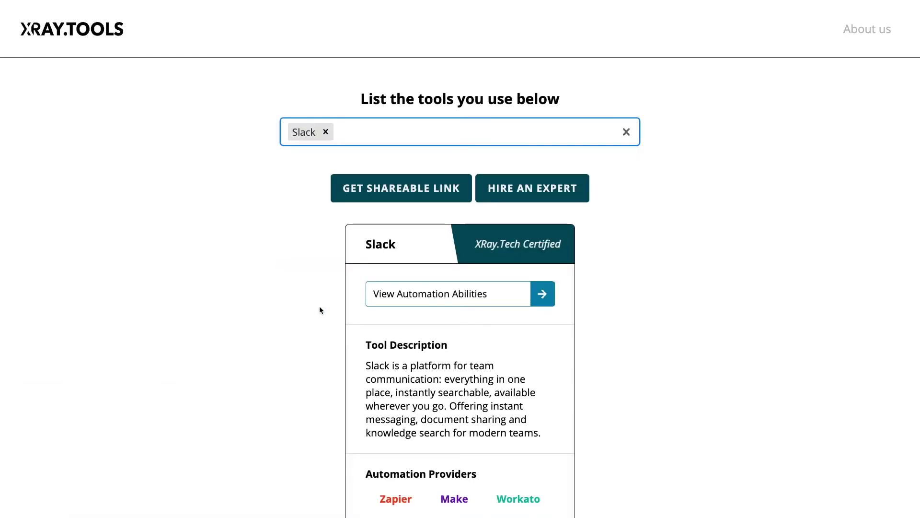
pyautogui.click(396, 303)
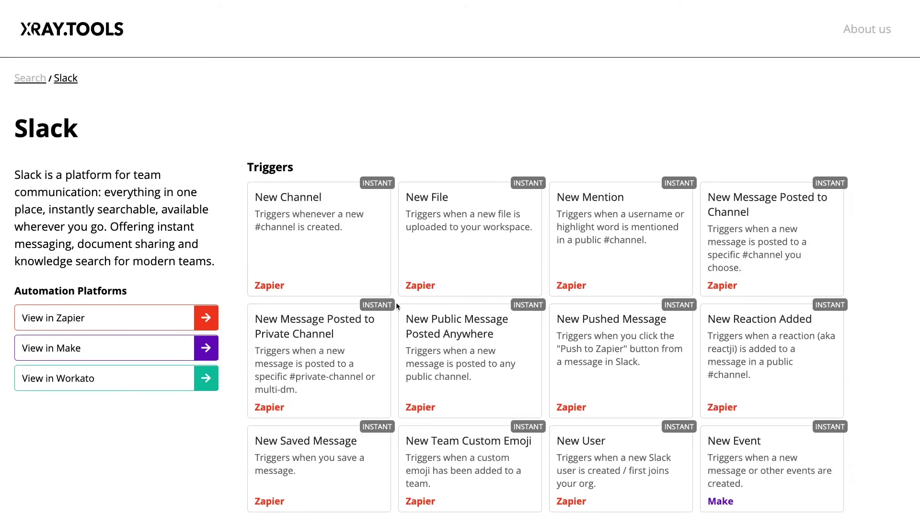
pyautogui.scroll(-5, 532, 325)
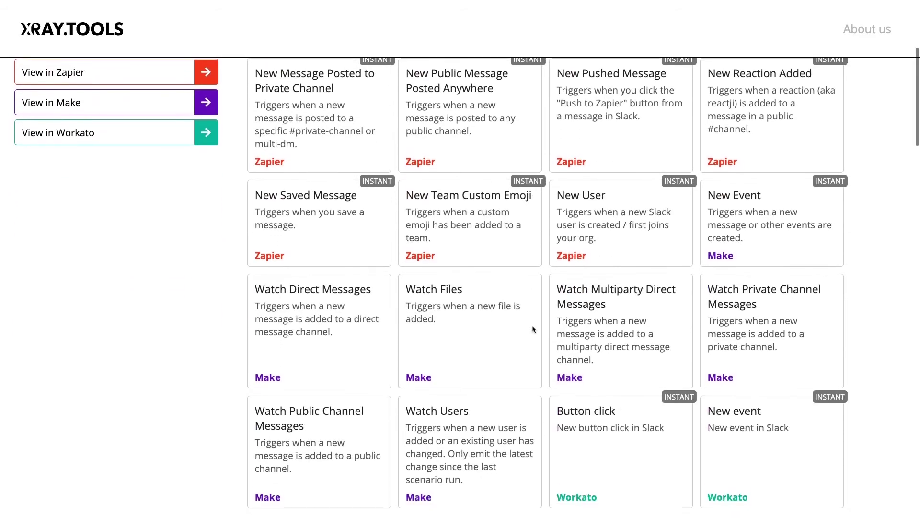
pyautogui.scroll(-8, 532, 326)
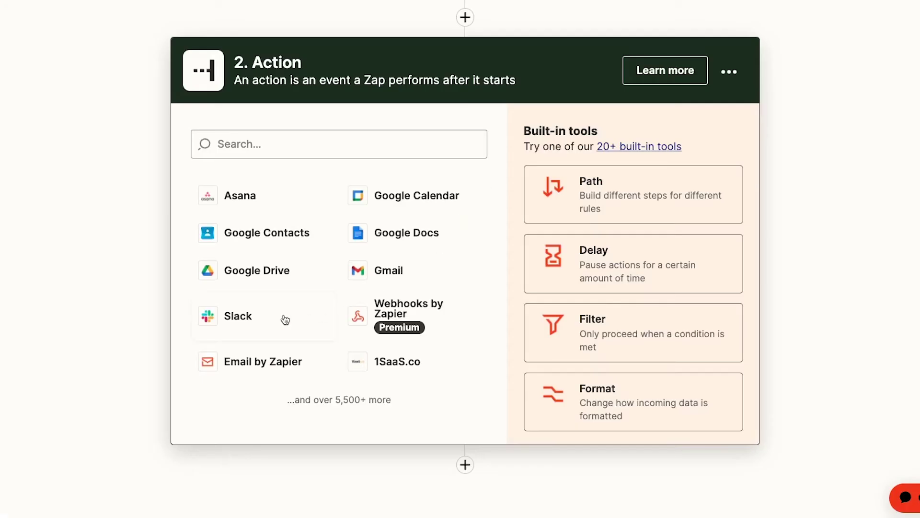
# Set the action app to Slack with the API Request (Beta) event.
pyautogui.click(249, 326)
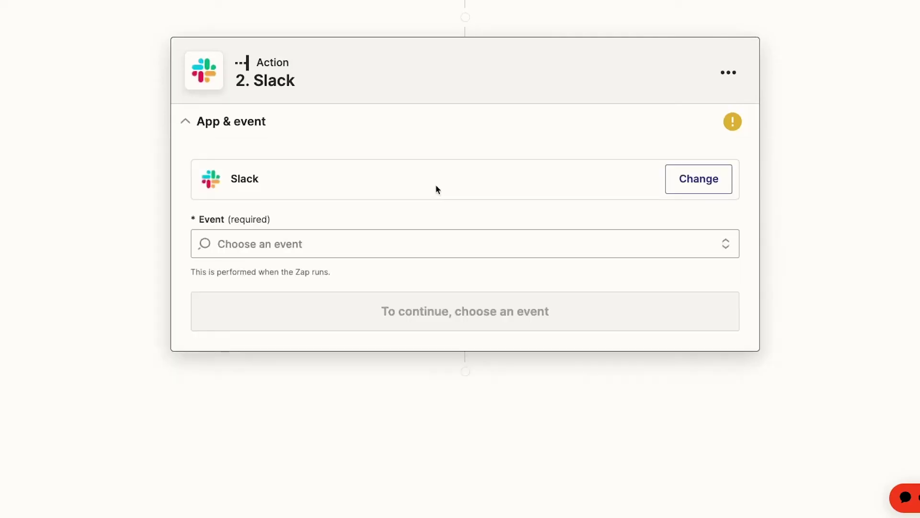
pyautogui.click(411, 251)
pyautogui.scroll(-5, 465, 384)
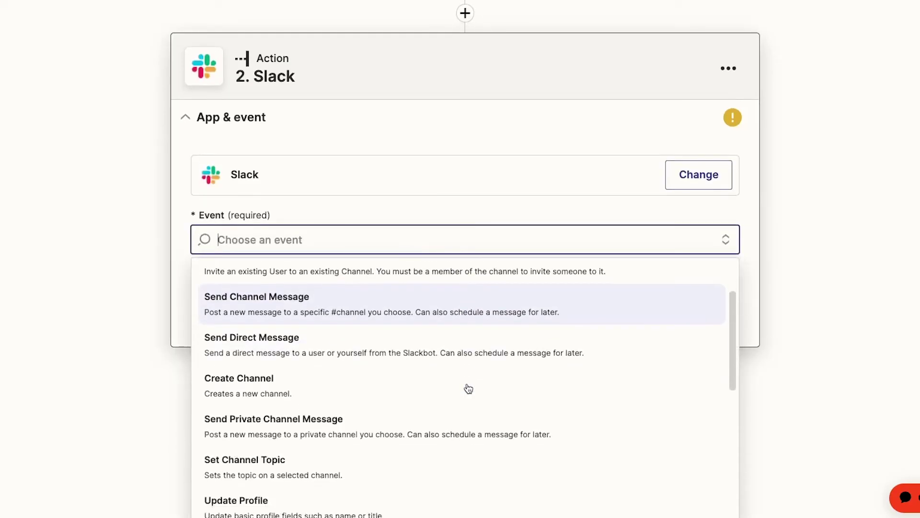
pyautogui.click(420, 372)
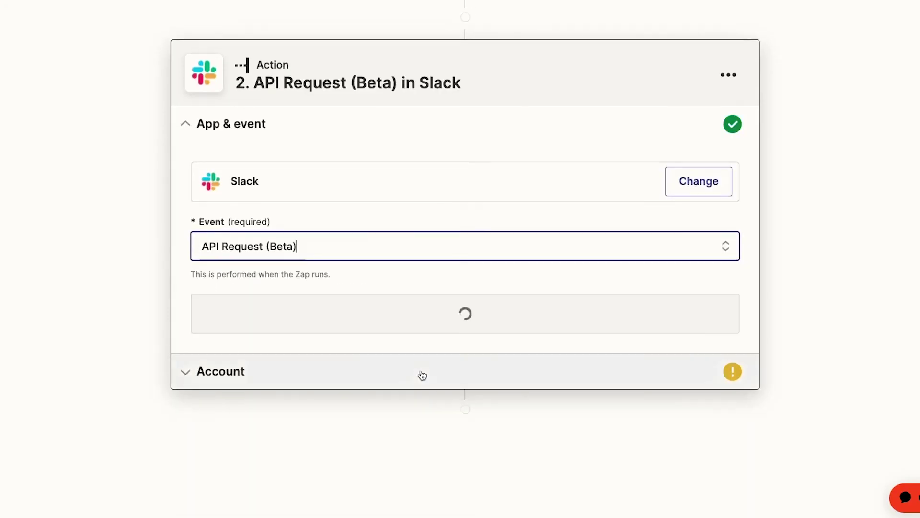
pyautogui.click(437, 311)
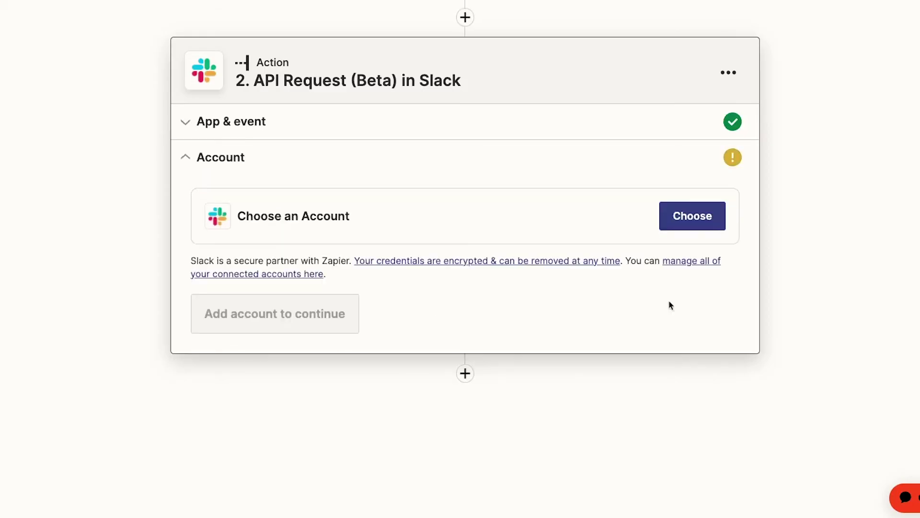
# Connect the Slack account to the step.
pyautogui.click(689, 227)
pyautogui.click(471, 415)
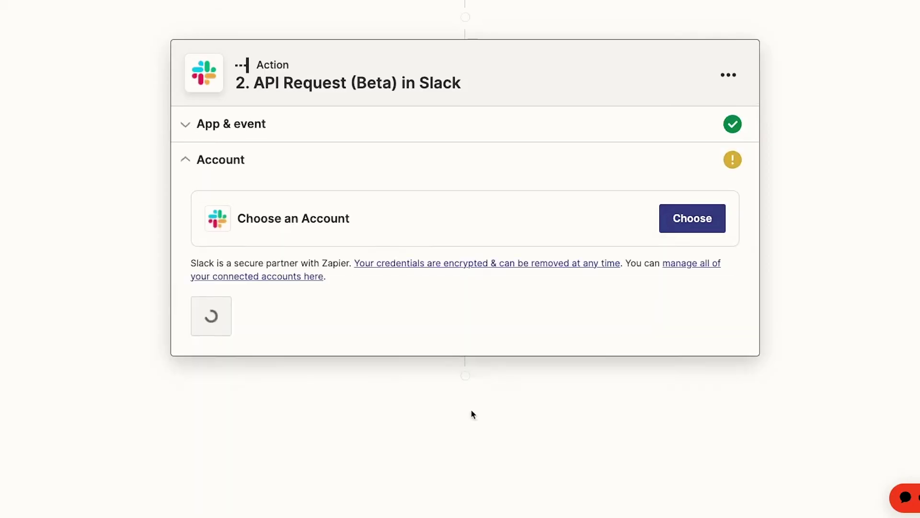
pyautogui.scroll(-10, 870, 330)
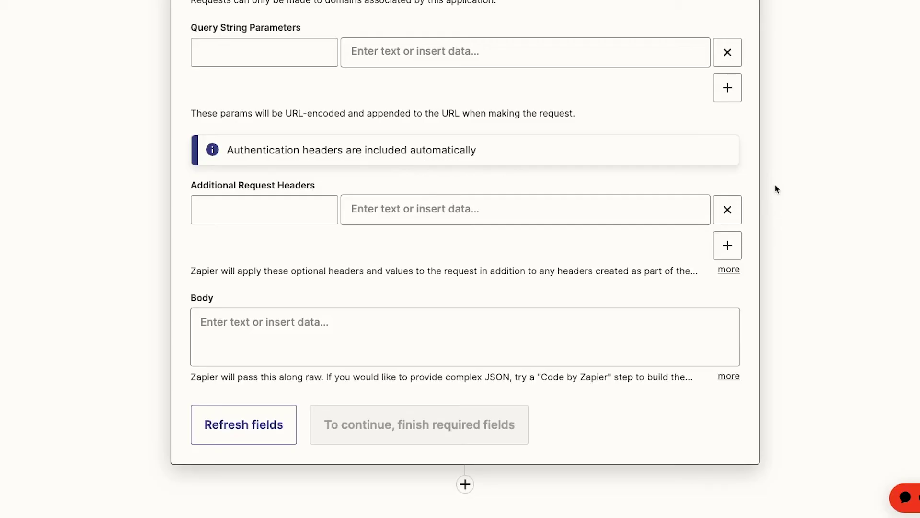
# Add an Additional Request Header with key content-type and value application/json.
pyautogui.scroll(1, 775, 185)
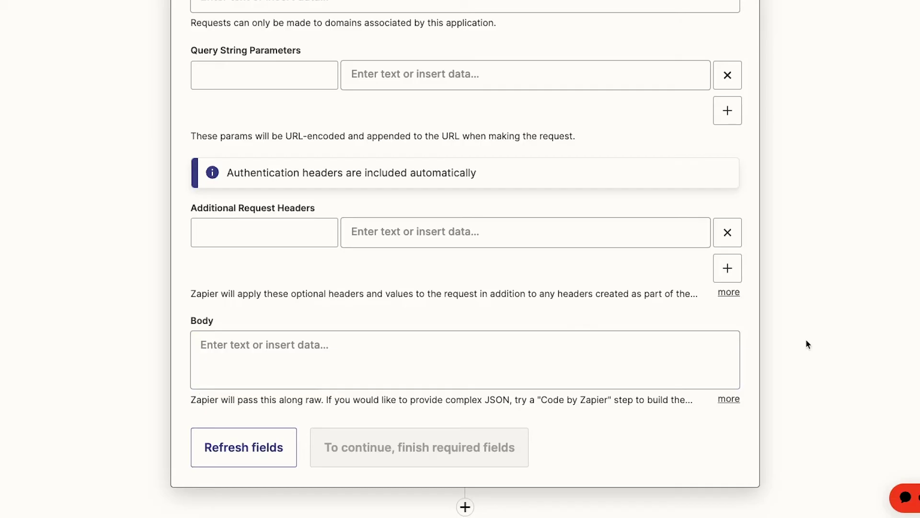
pyautogui.scroll(4, 807, 342)
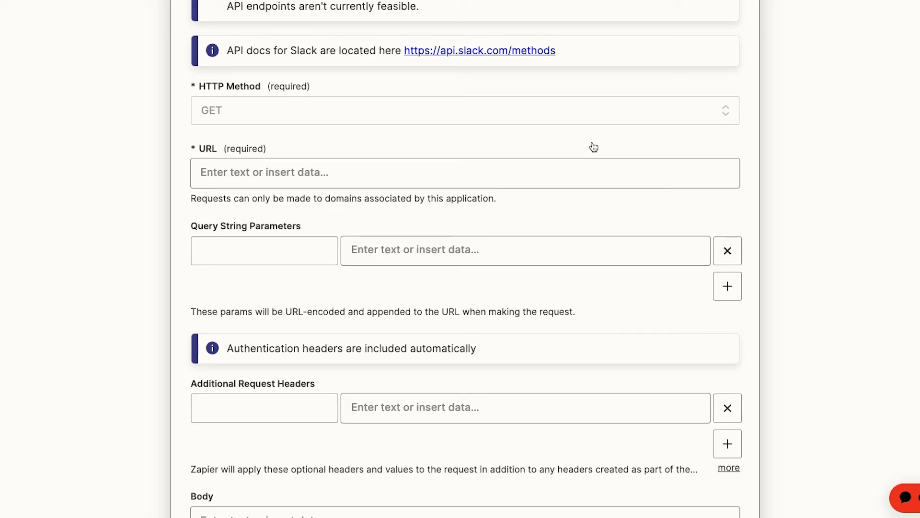
pyautogui.click(298, 415)
pyautogui.write('content-type')
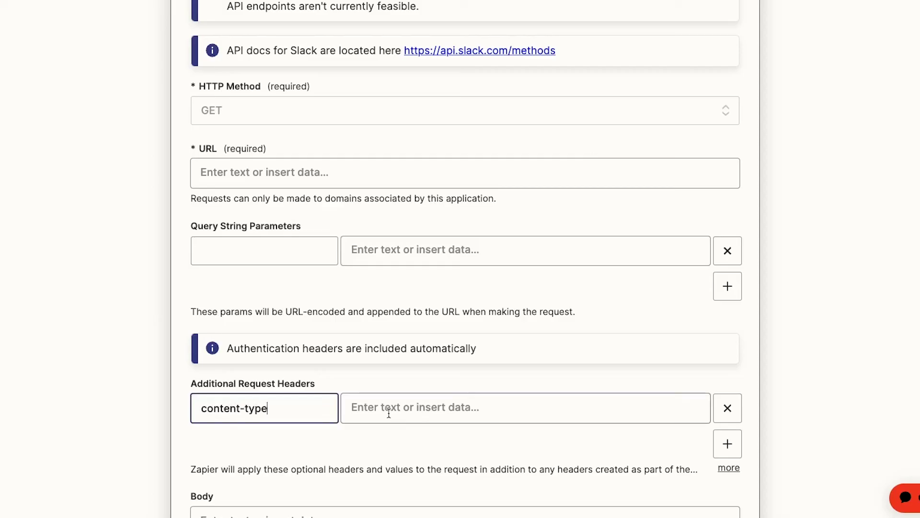
pyautogui.click(386, 413)
pyautogui.write('application/json')
pyautogui.click(859, 319)
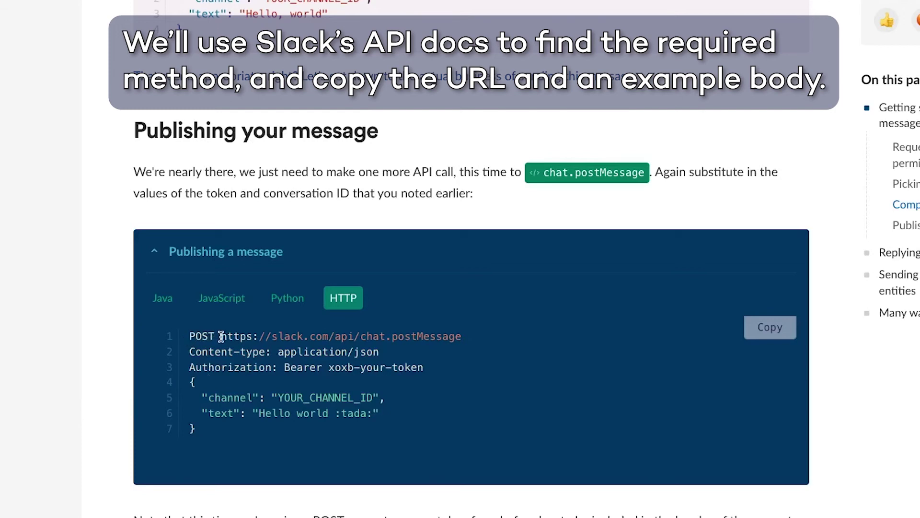
# Select the chat.postMessage URL and the example JSON message body in the HTTP example.
pyautogui.moveTo(221, 335); pyautogui.dragTo(463, 339)
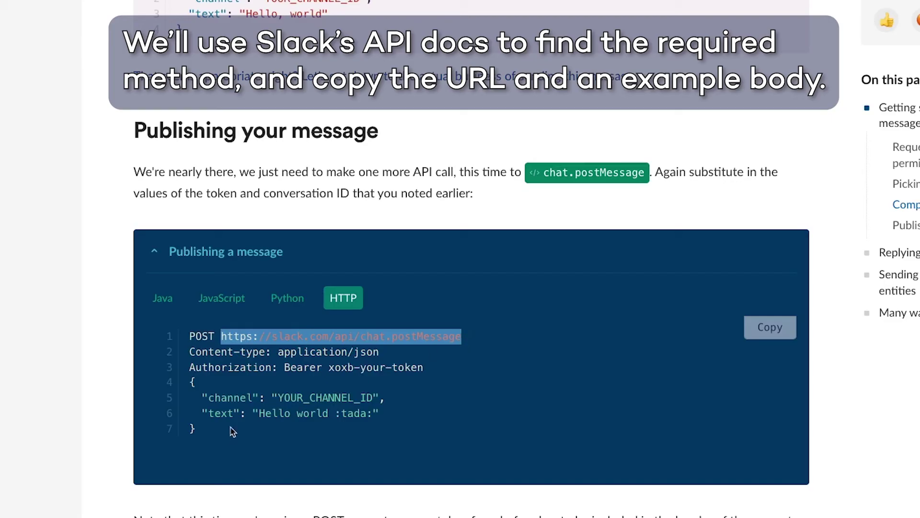
pyautogui.click(213, 432)
pyautogui.moveTo(213, 432); pyautogui.dragTo(188, 382)
pyautogui.hotkey('ctrl', 'c')
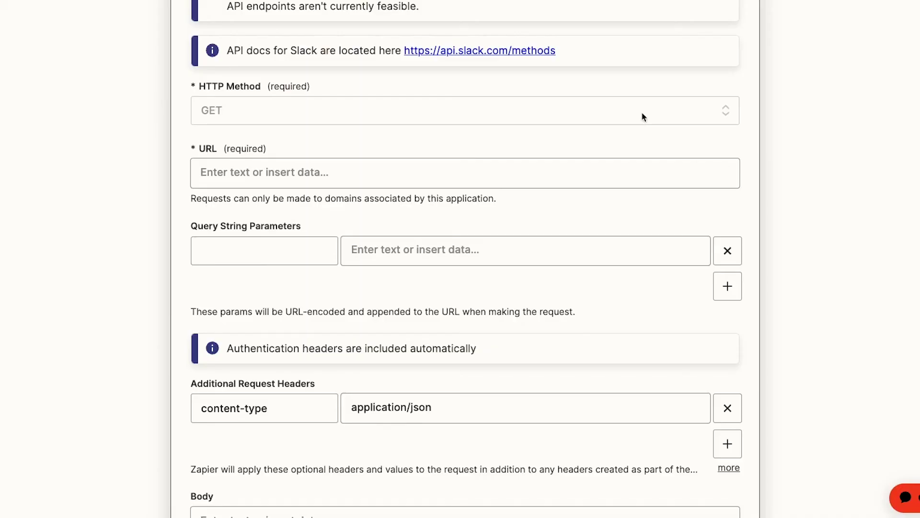
# Set the HTTP method to POST and the URL to chat.postMessage.
pyautogui.click(657, 117)
pyautogui.click(300, 307)
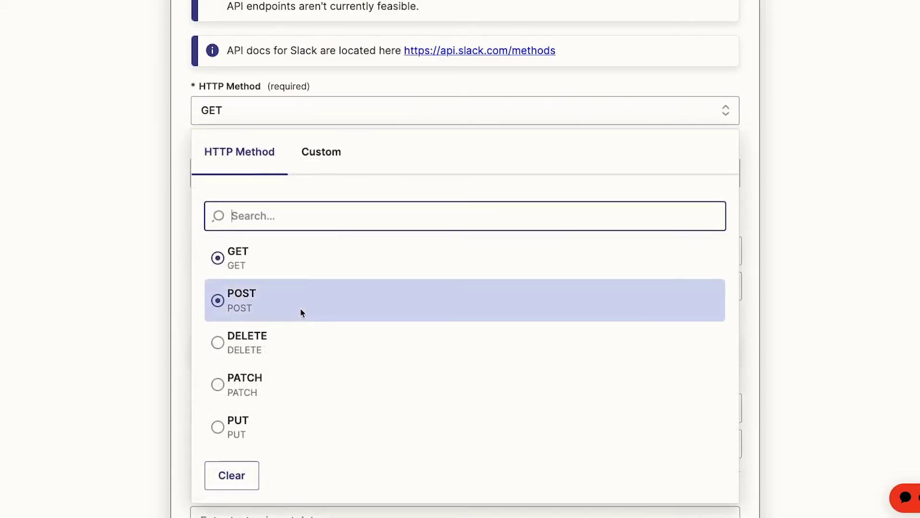
pyautogui.click(400, 178)
pyautogui.write('https://slack.com/api/chat.postMessage')
pyautogui.scroll(-5, 834, 275)
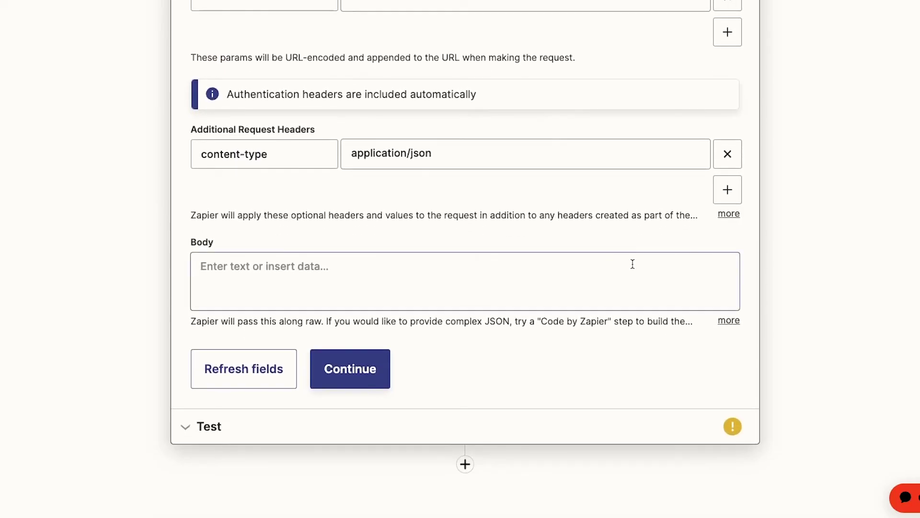
# Paste the JSON body, replacing YOUR_CHANNEL_ID with the channel ID and the text with 'Test message'.
pyautogui.click(622, 271)
pyautogui.hotkey('ctrl', 'v')
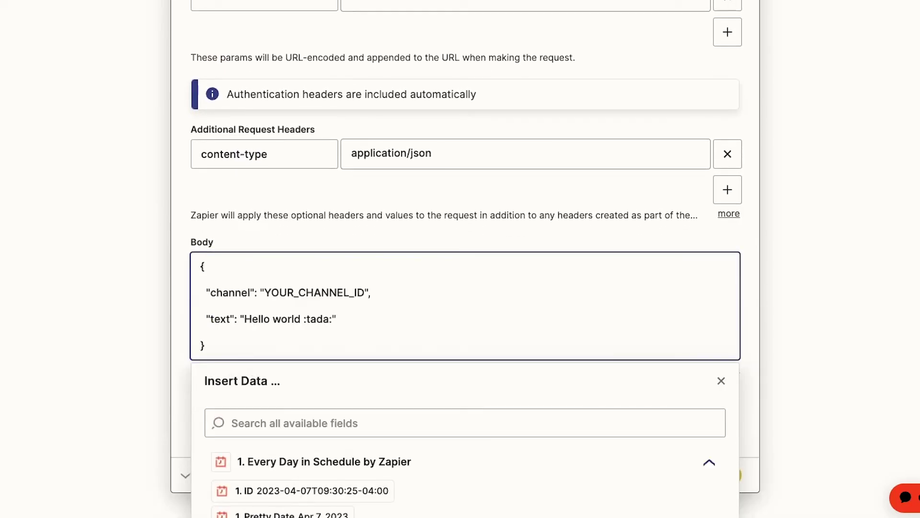
pyautogui.click(861, 320)
pyautogui.moveTo(265, 281); pyautogui.dragTo(361, 284)
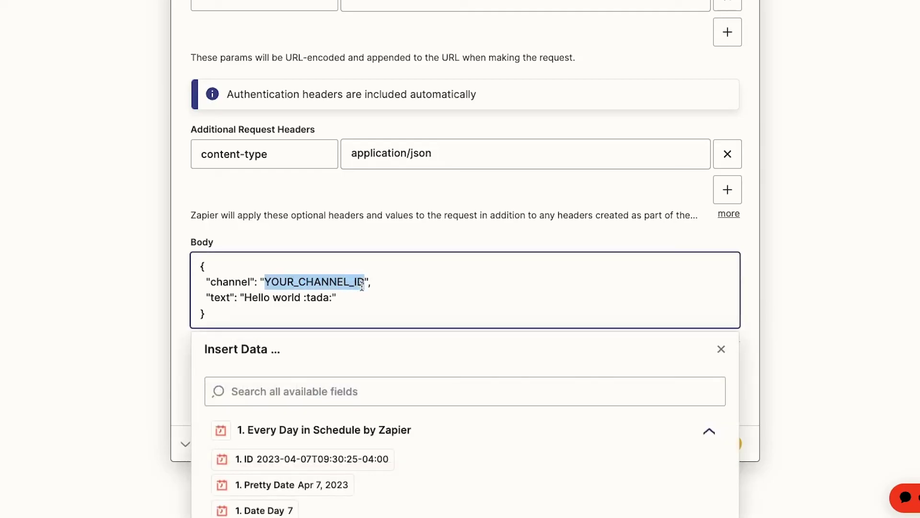
pyautogui.write('C01FNKW218F')
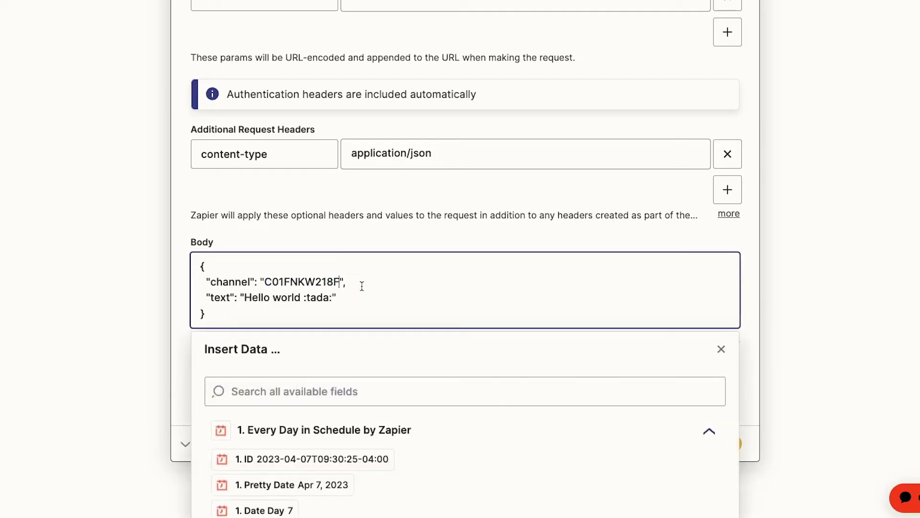
pyautogui.moveTo(244, 298); pyautogui.dragTo(334, 298)
pyautogui.write('Test message')
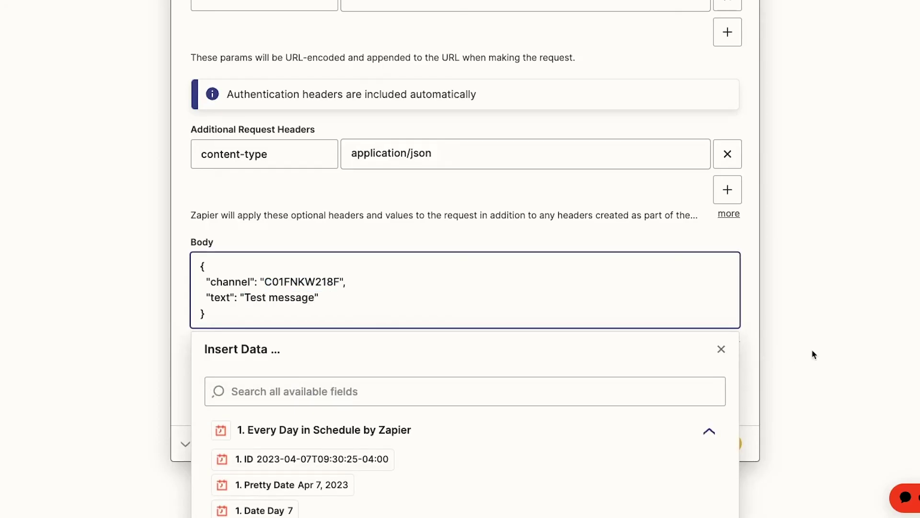
pyautogui.click(813, 354)
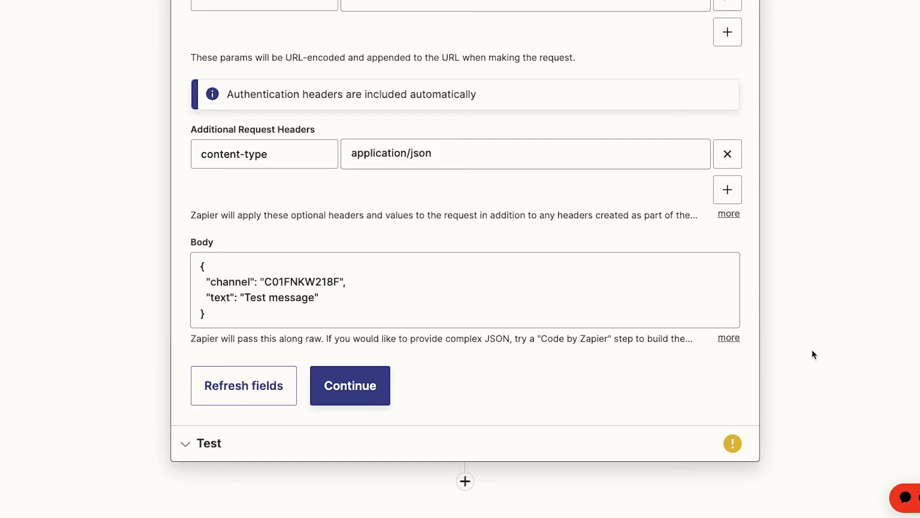
# Test the Slack action so the POST to chat.postMessage succeeds.
pyautogui.click(351, 385)
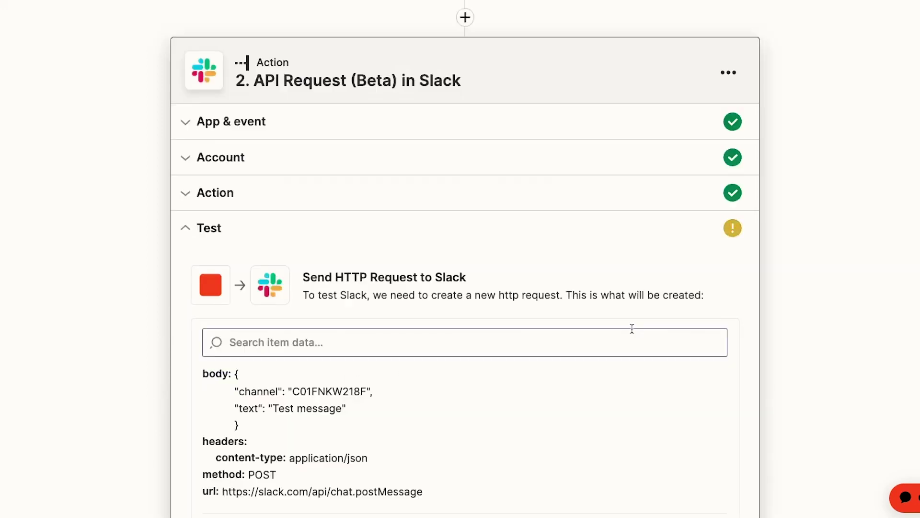
pyautogui.scroll(-5, 840, 331)
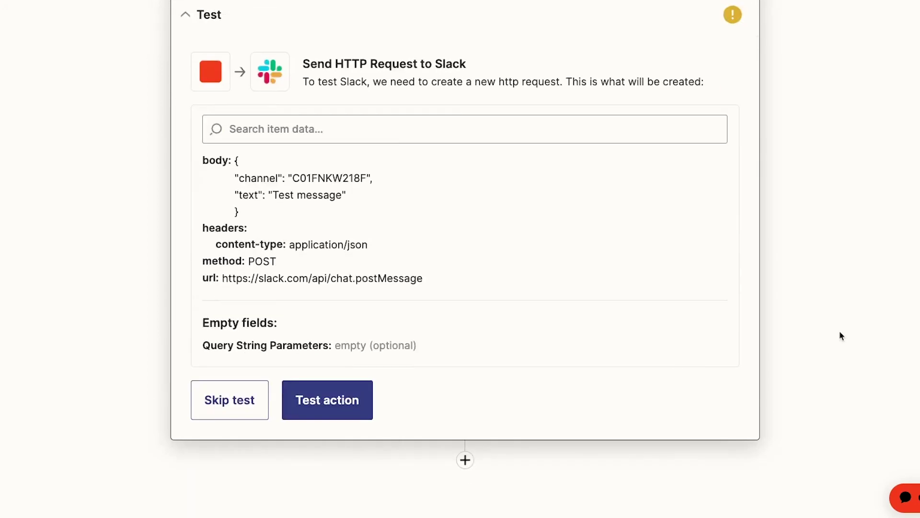
pyautogui.click(353, 402)
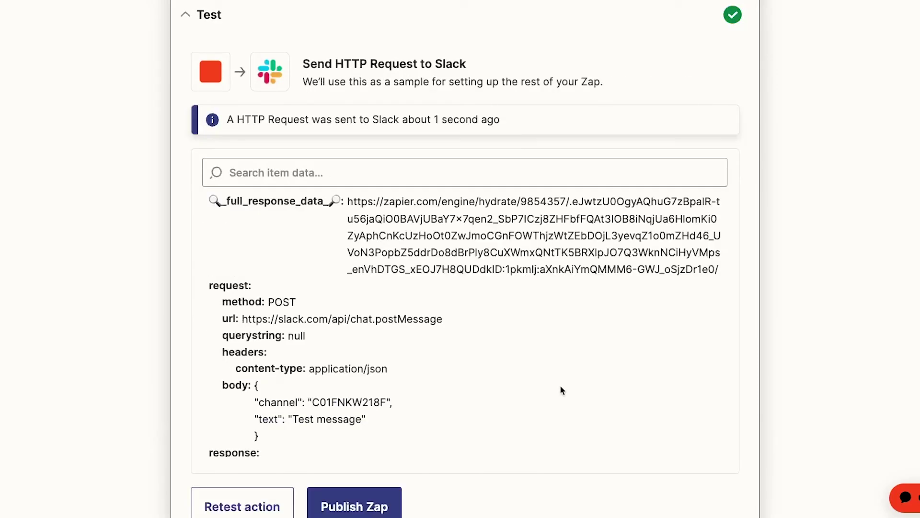
pyautogui.scroll(-3, 765, 339)
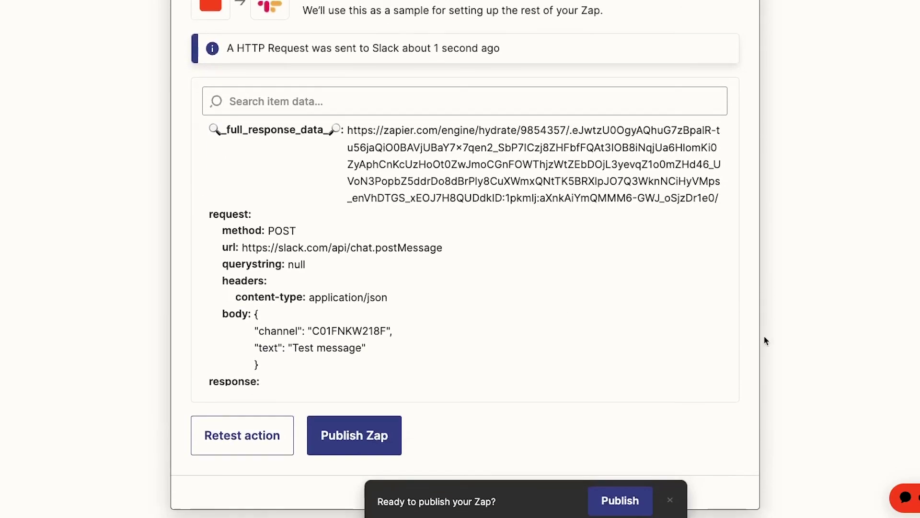
pyautogui.scroll(-3, 764, 340)
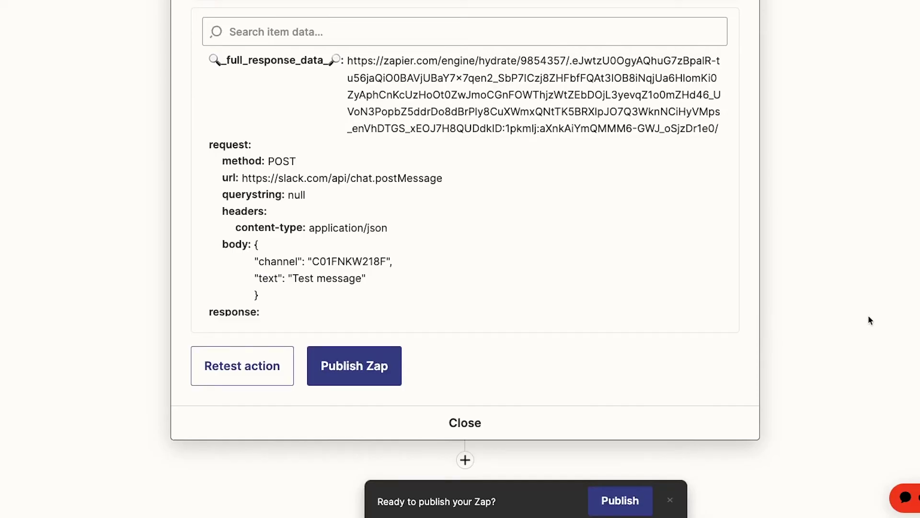